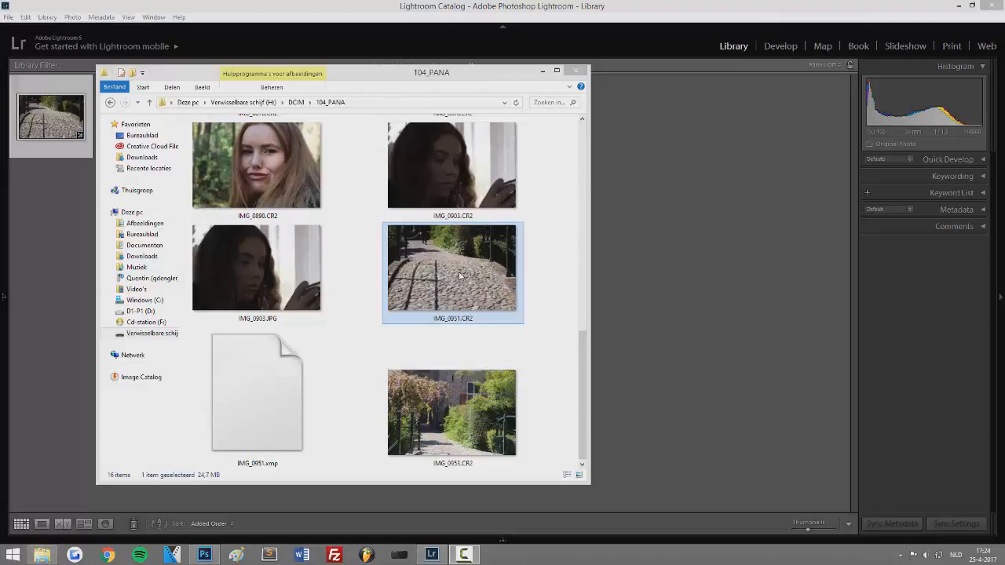
Open IMG_0951.CR2 in Windows Photo Viewer and inspect the original photo up close.
double_click(451, 285)
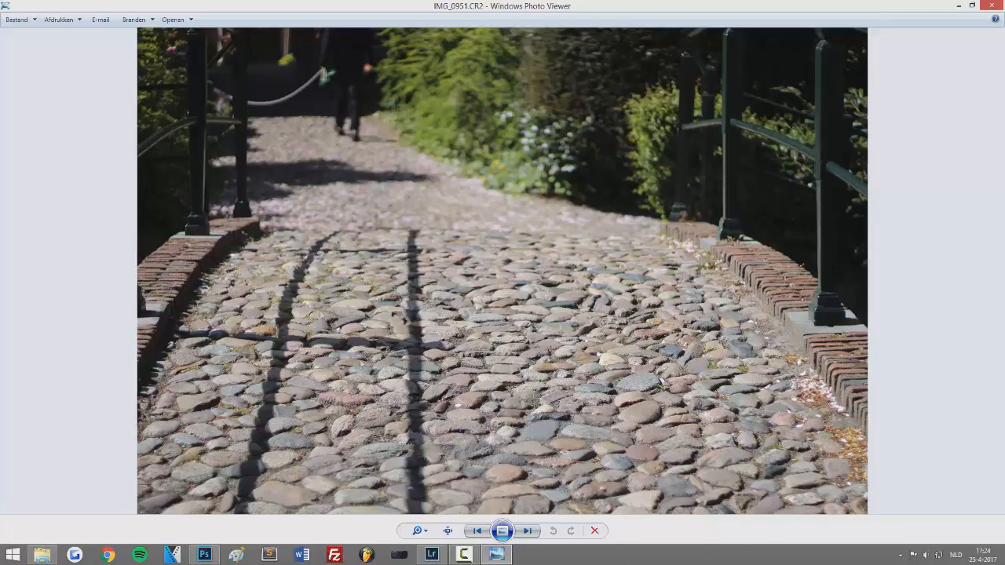
scroll(618, 308, up, 2)
scroll(558, 324, down, 2)
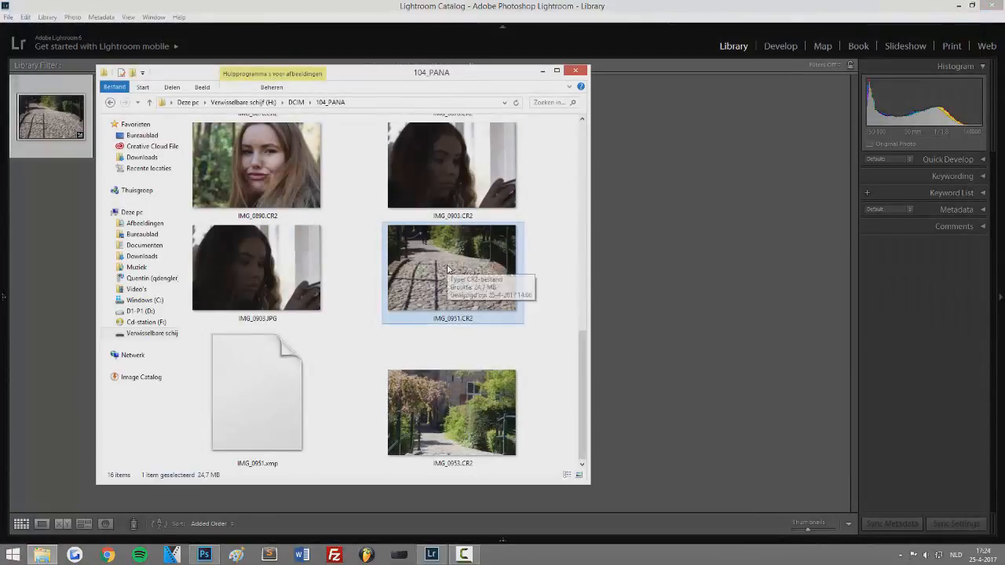
Switch to Lightroom, bring the cobblestone photo into the Develop module and lower the Highlights to -100.
click(646, 191)
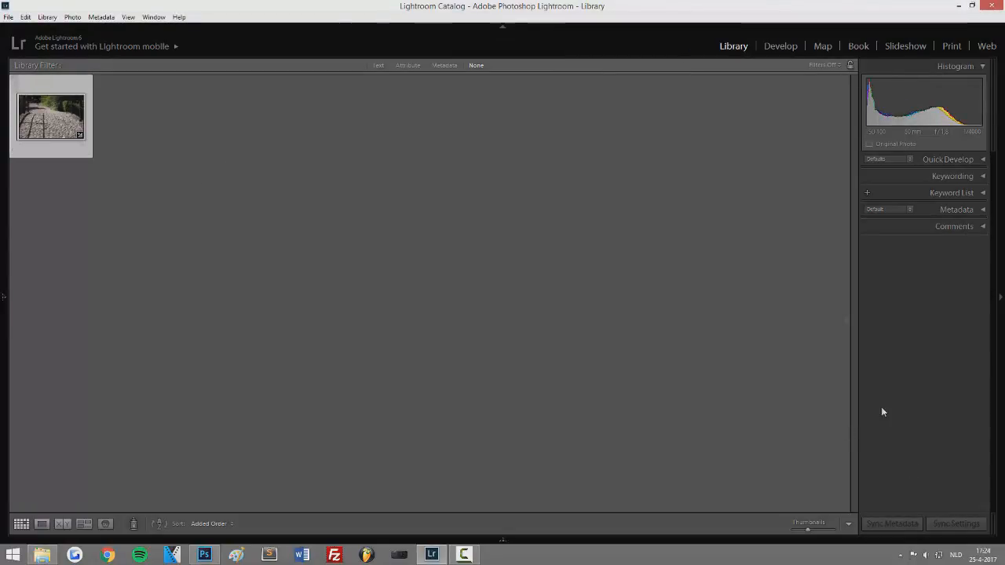
click(777, 45)
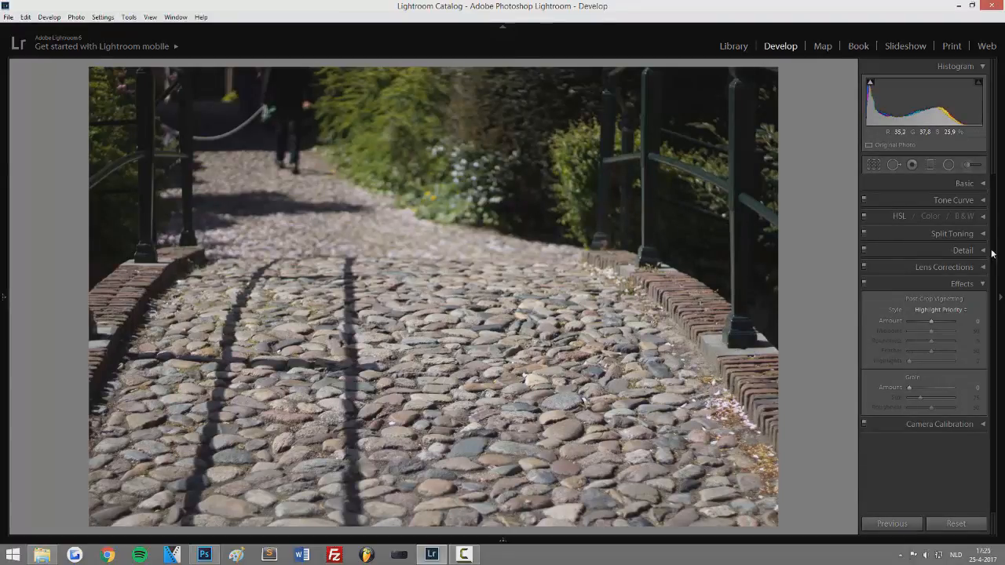
click(983, 183)
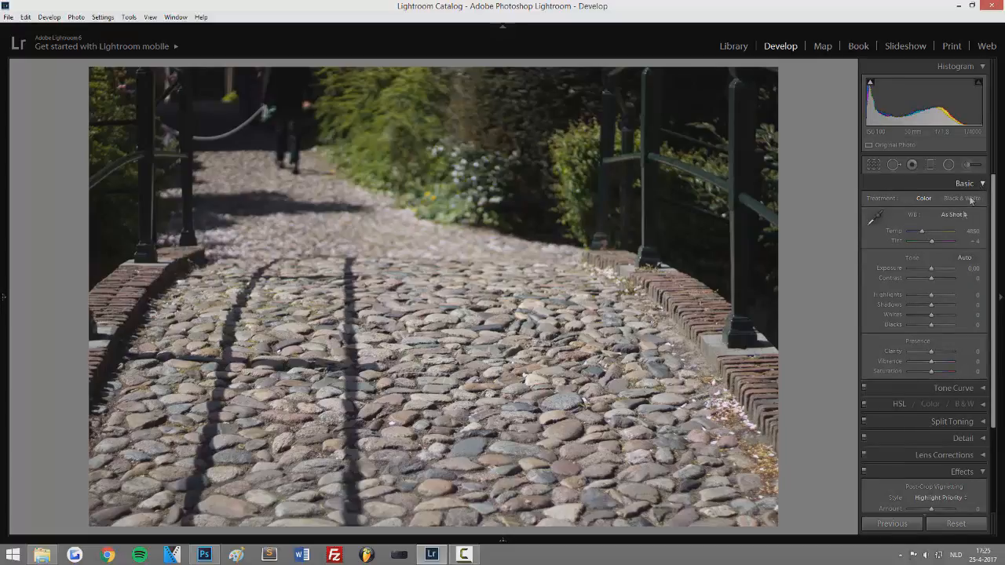
drag(931, 298, 868, 296)
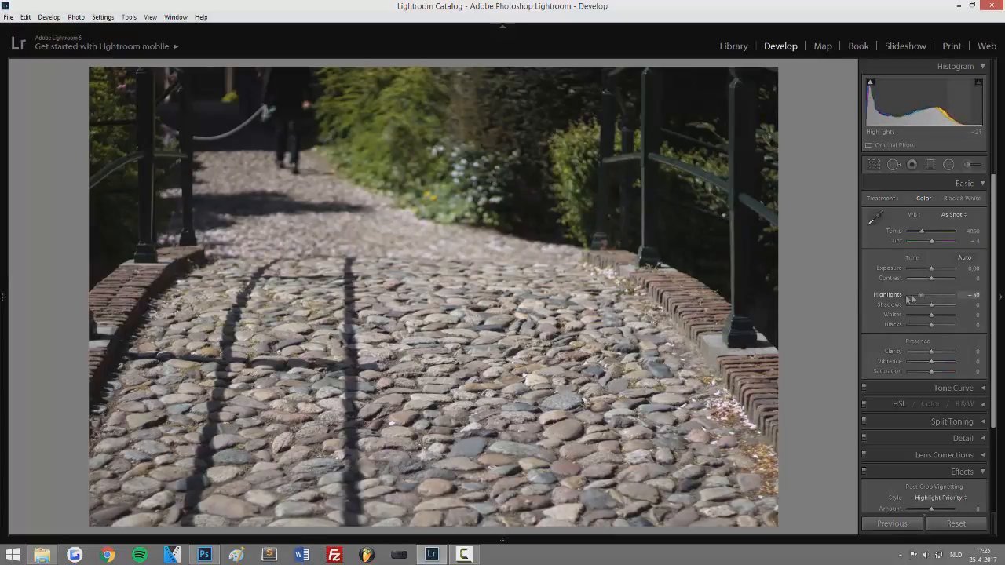
drag(909, 294, 850, 298)
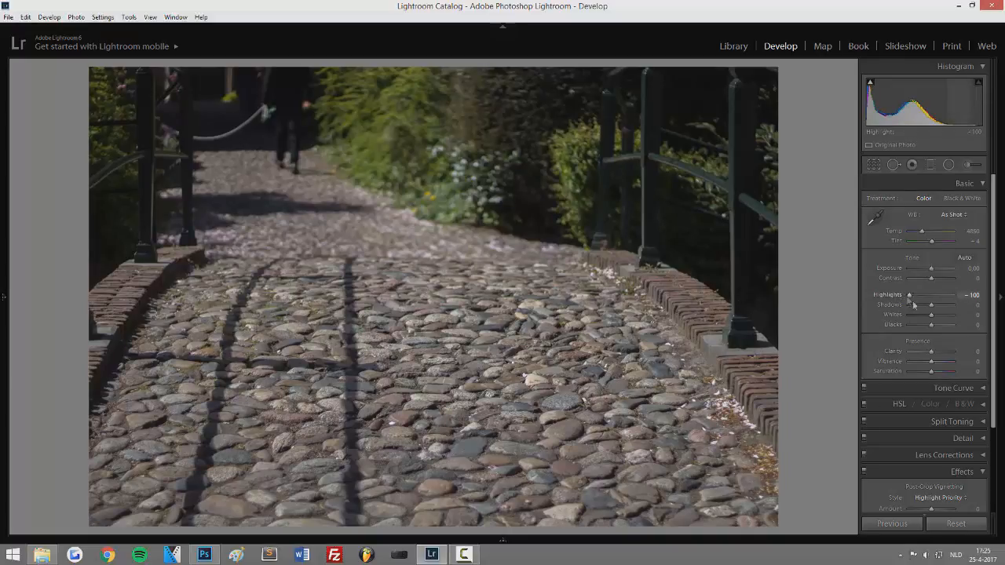
Set the photo's Shadows to +40, Whites to +29 and Blacks to -10.
mouse_move(932, 310)
mouse_down()
mouse_move(982, 306)
mouse_move(944, 308)
mouse_up()
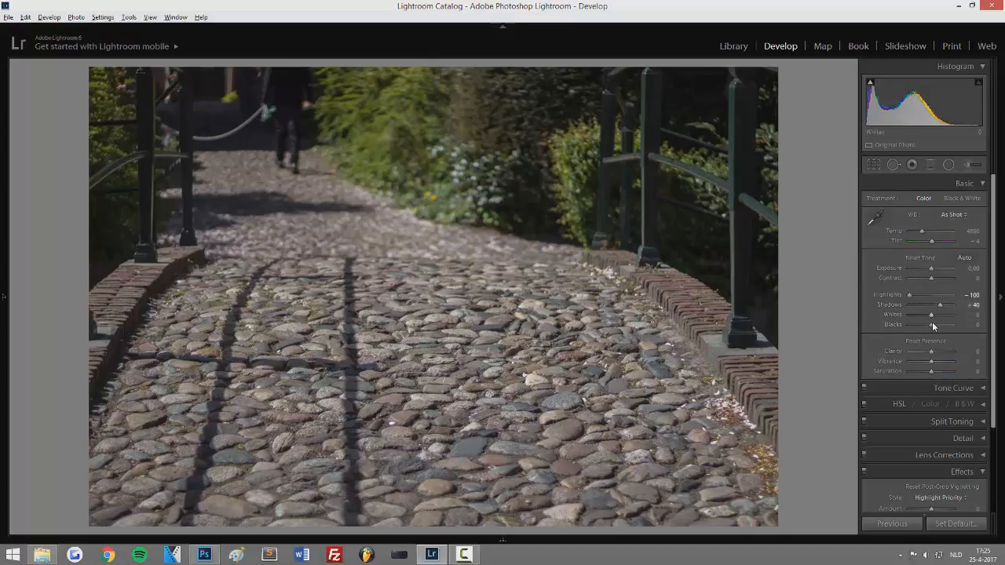
alt+click(931, 314)
drag(931, 316, 928, 327)
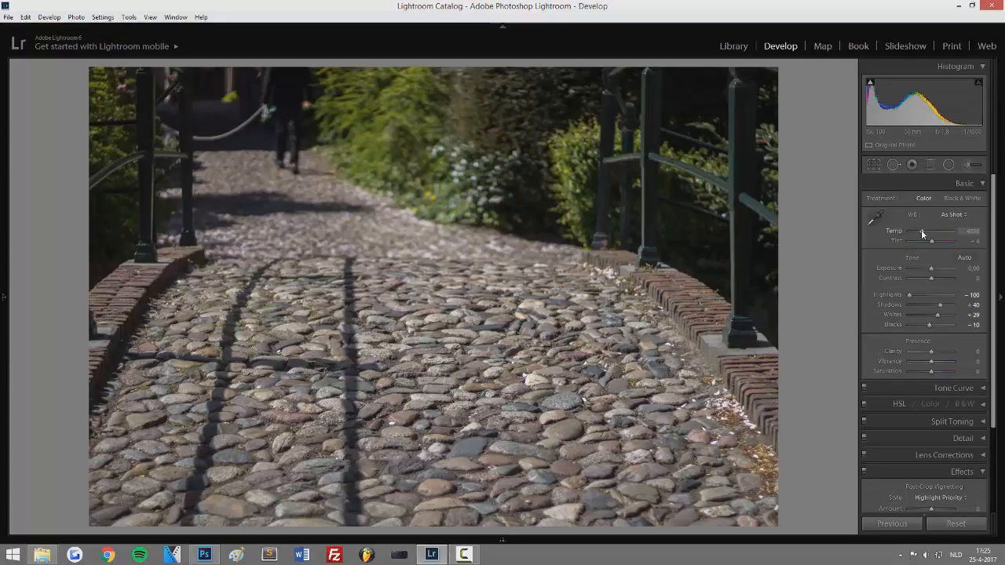
Warm the white balance to a temperature of 5333 and compare the photo before and after.
drag(920, 229, 921, 230)
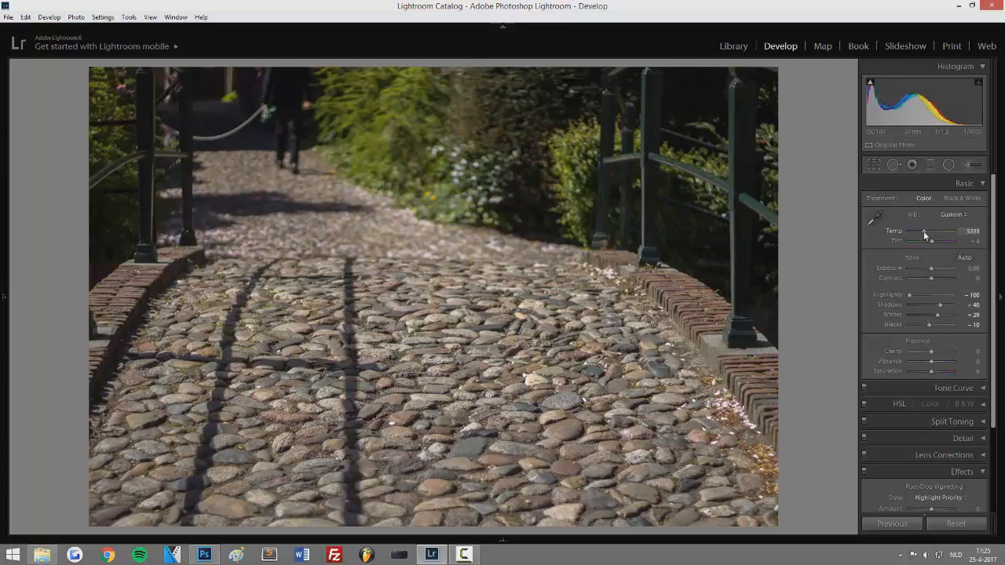
key(y)
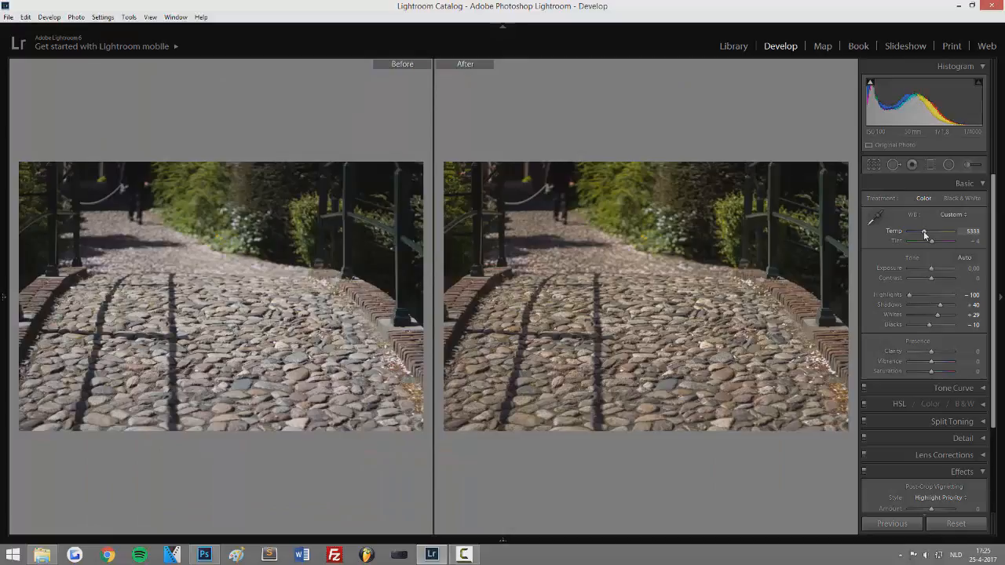
key(y)
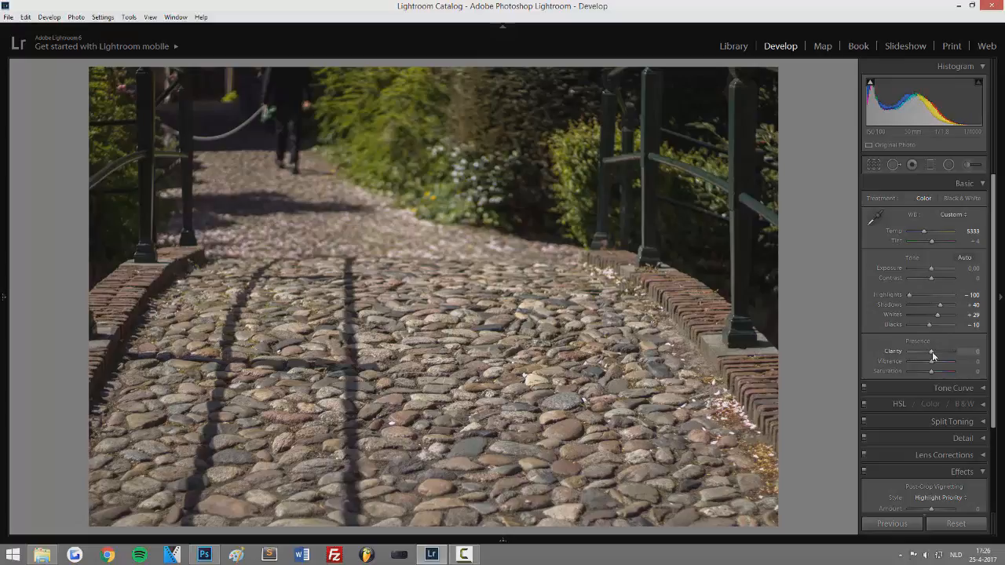
Try the Clarity at -100 and +100, and settle on +40.
drag(931, 355, 828, 363)
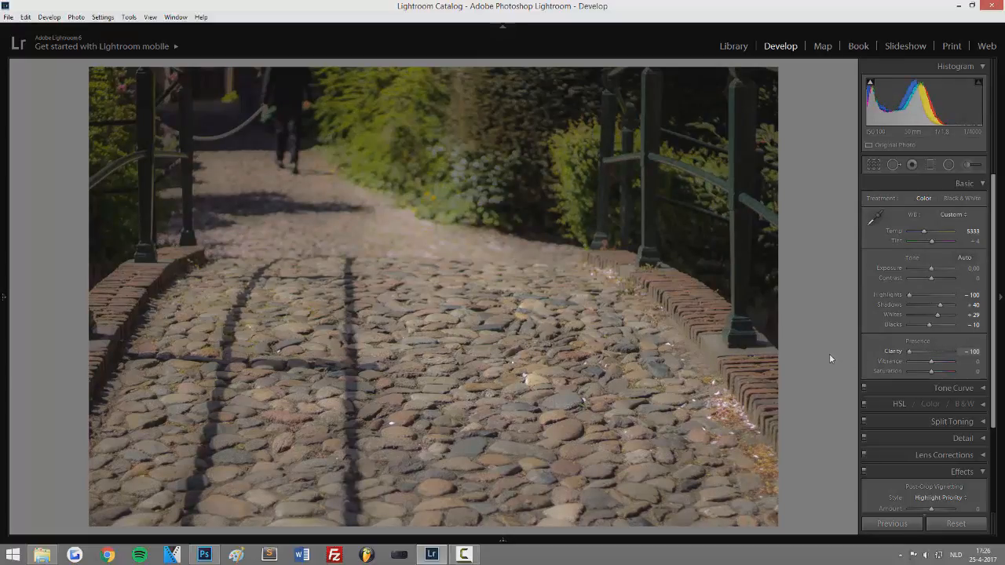
drag(830, 359, 991, 355)
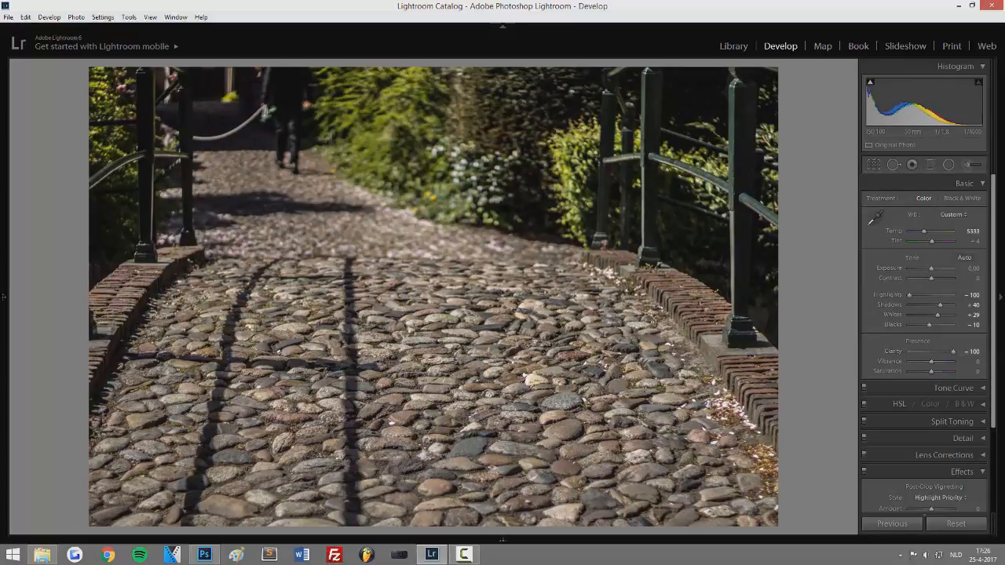
drag(953, 352, 941, 353)
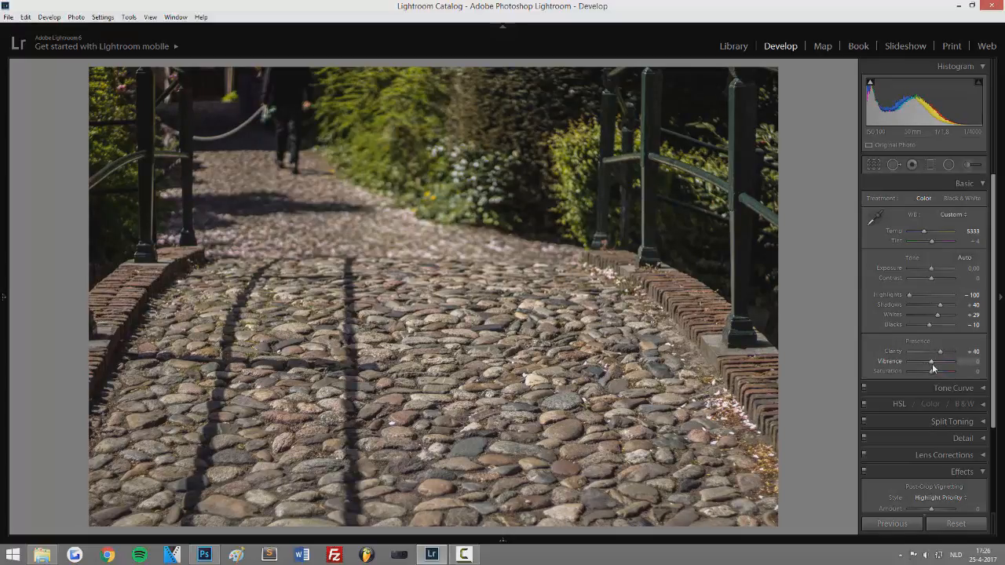
Balance the colour intensity by setting Vibrance to -52 and Saturation to +45.
drag(931, 363, 923, 364)
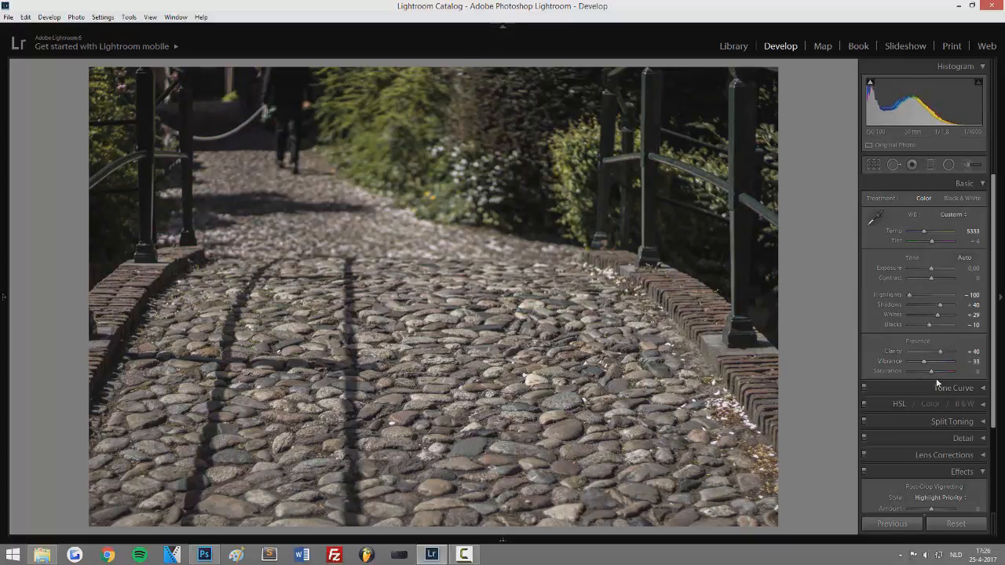
drag(934, 375, 971, 374)
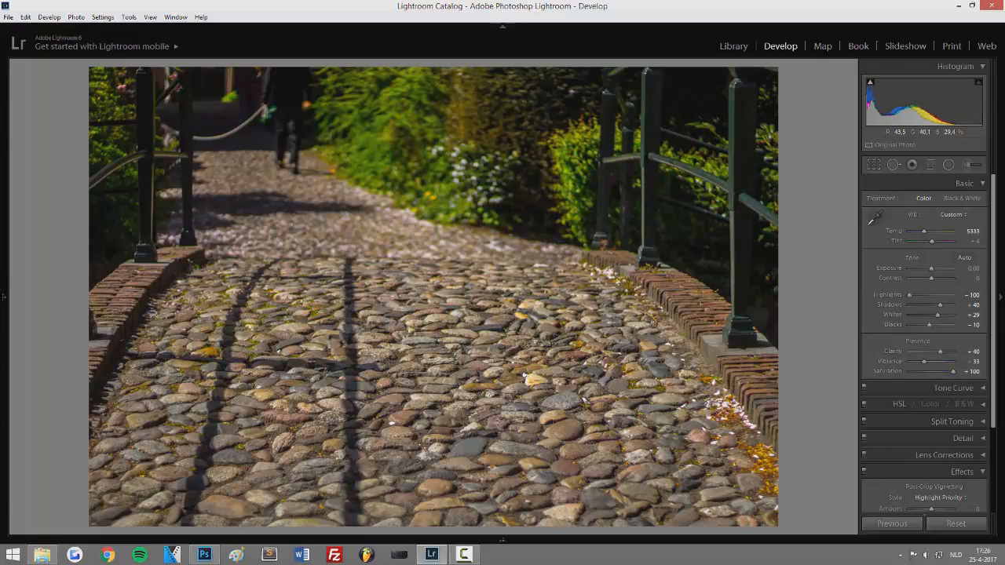
drag(944, 374, 938, 374)
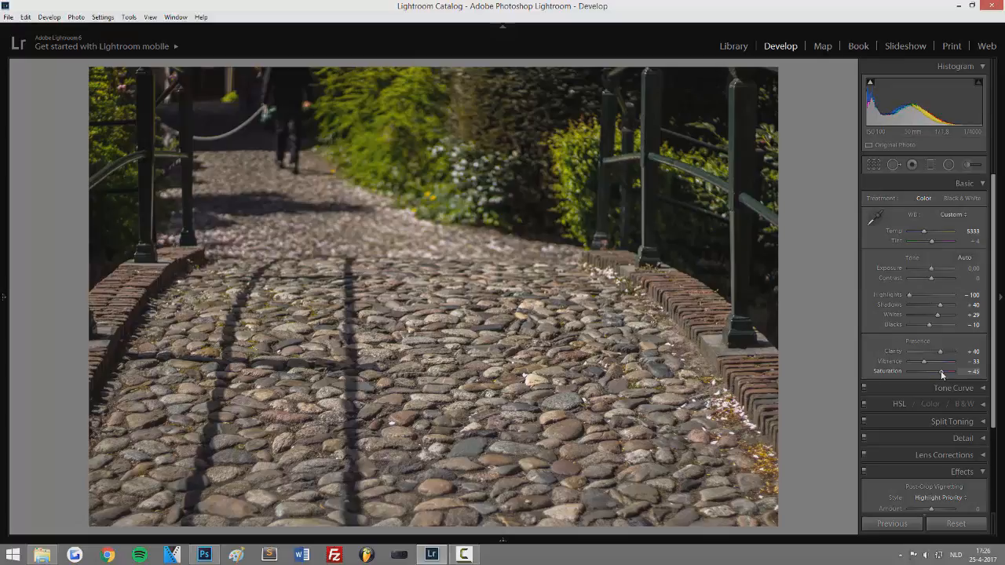
drag(926, 365, 920, 363)
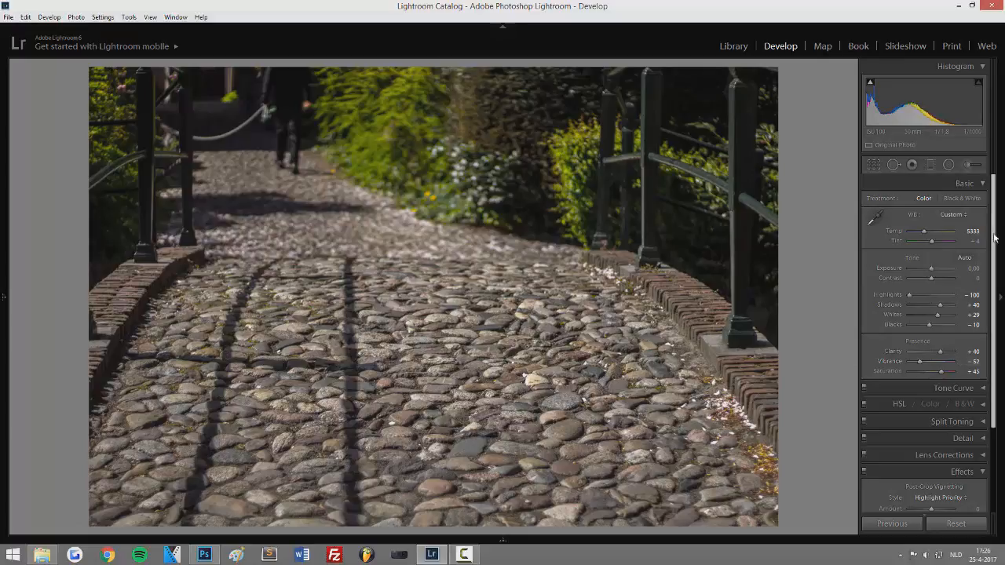
click(981, 184)
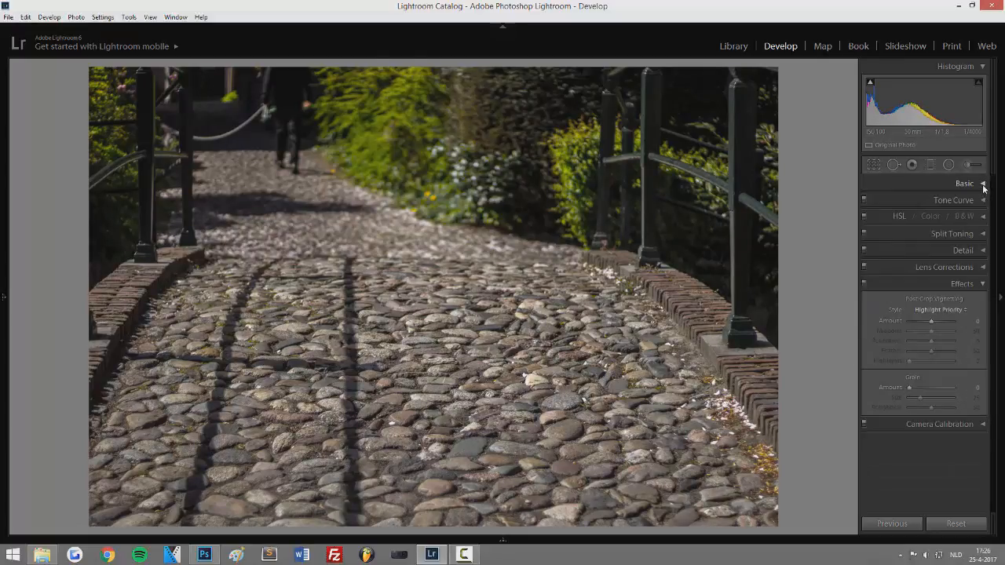
Lower the green saturation to -38 in the HSL adjustments and try out other colour saturation changes.
click(985, 200)
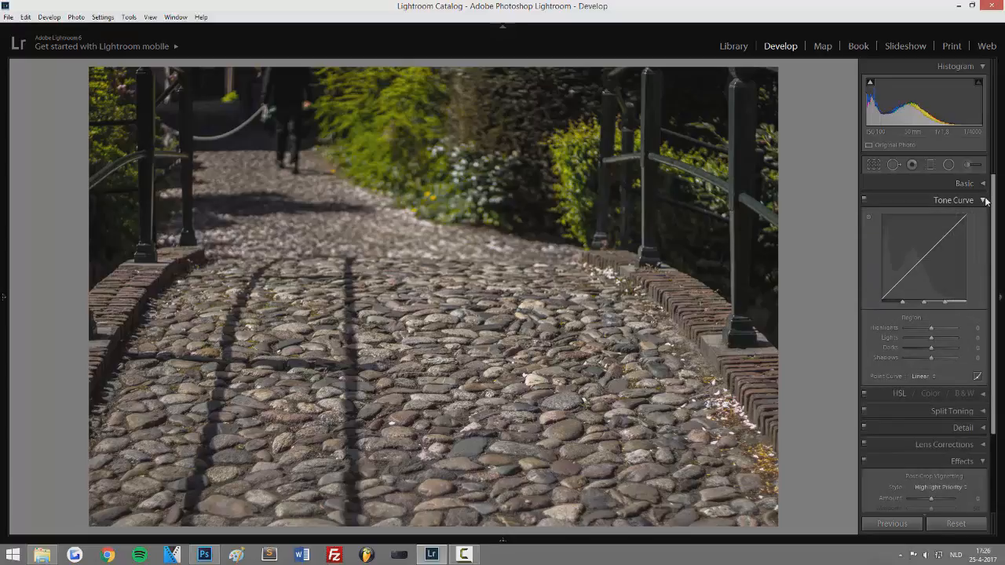
click(985, 201)
click(983, 216)
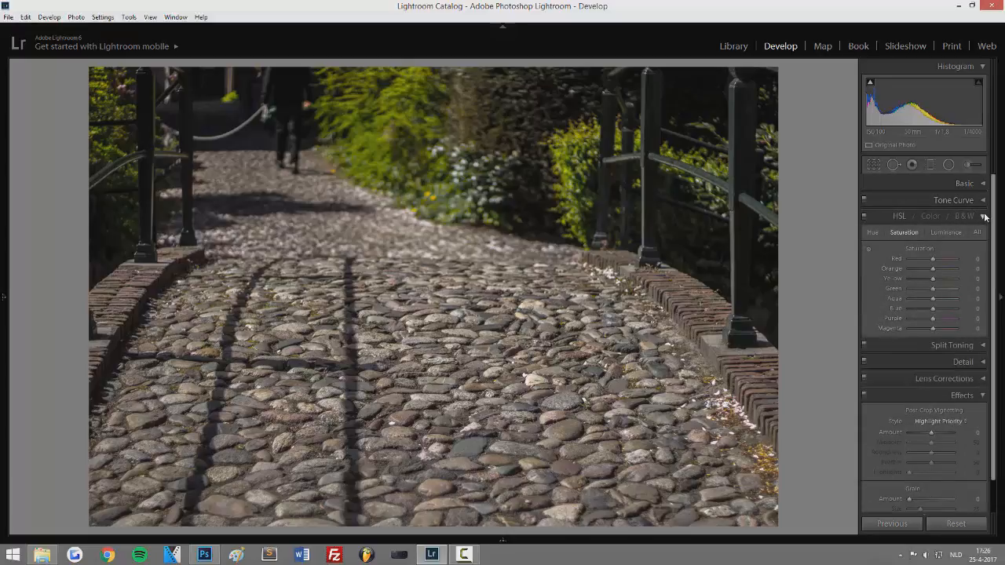
click(929, 217)
click(903, 216)
mouse_move(933, 292)
mouse_down()
mouse_move(803, 283)
mouse_move(959, 290)
mouse_move(909, 287)
mouse_move(919, 288)
mouse_up()
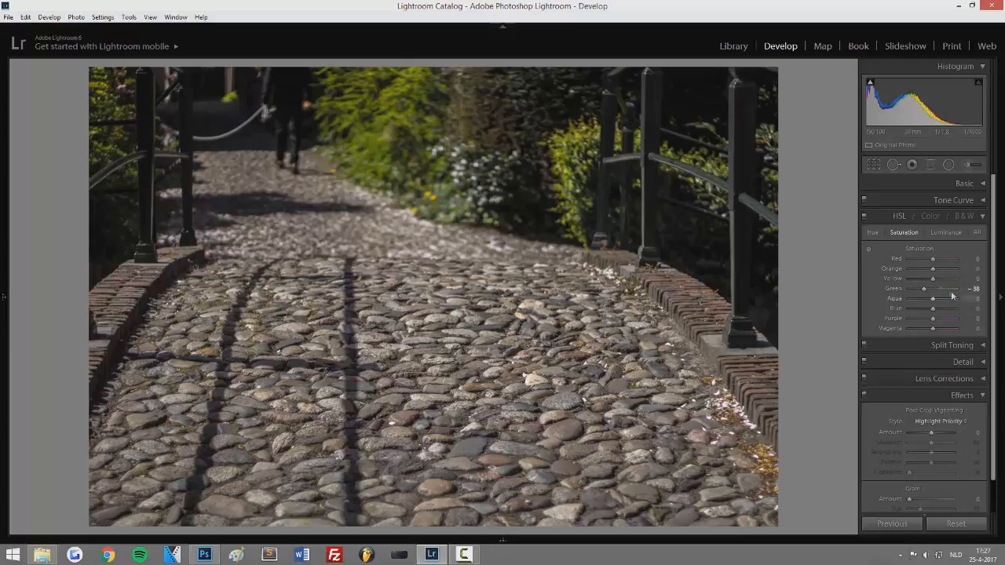
drag(955, 273, 981, 272)
drag(977, 274, 929, 276)
click(933, 273)
Set the green luminance to -20 in the HSL adjustments and compare the photo before and after.
click(930, 216)
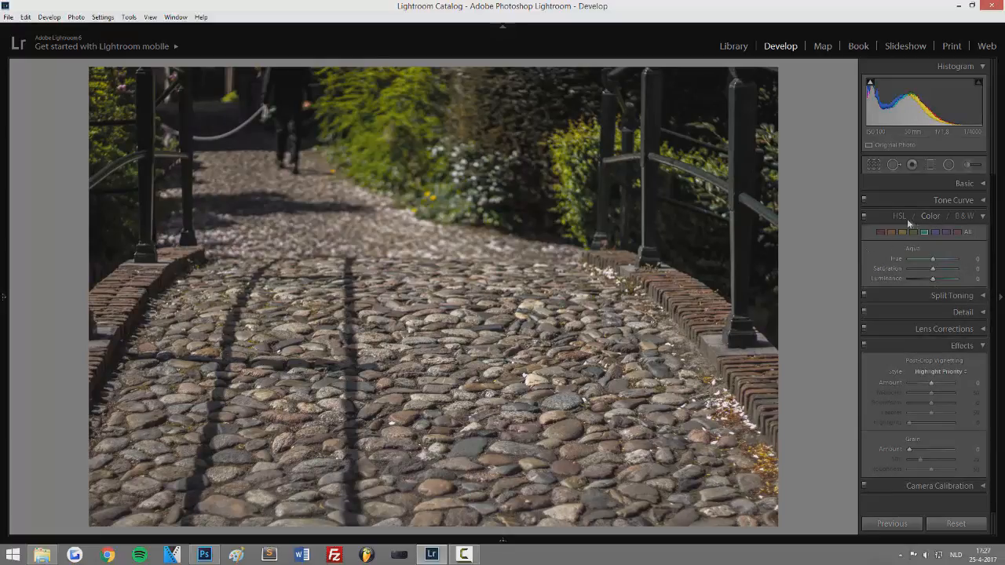
click(902, 217)
click(945, 233)
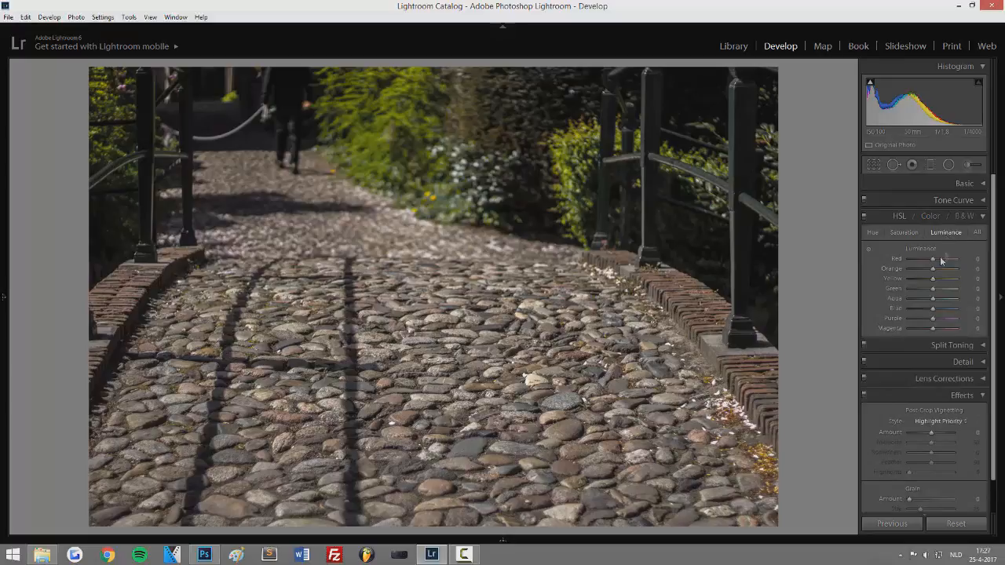
drag(933, 288, 878, 286)
drag(983, 293, 843, 294)
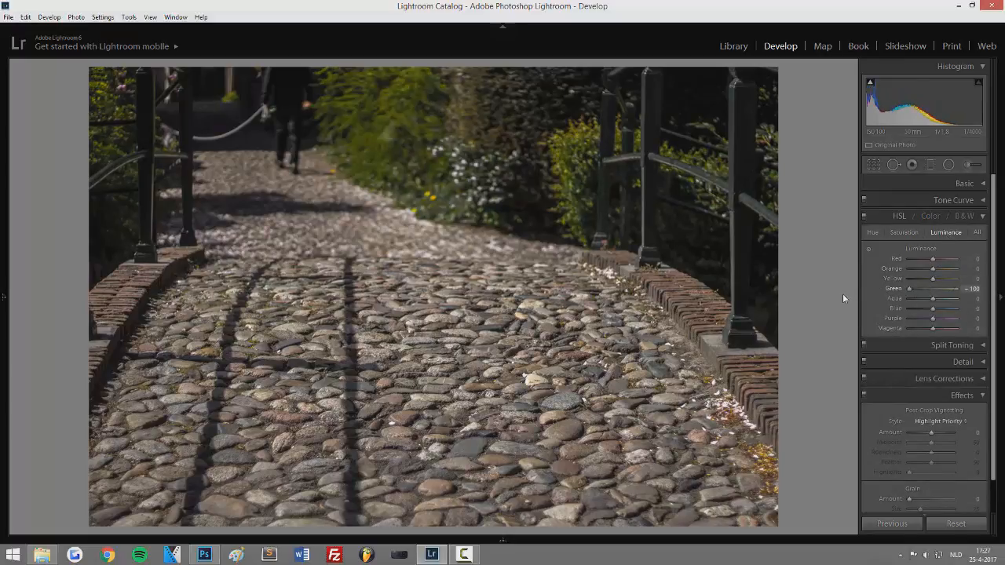
click(927, 292)
click(932, 297)
drag(933, 296, 926, 294)
drag(929, 291, 927, 290)
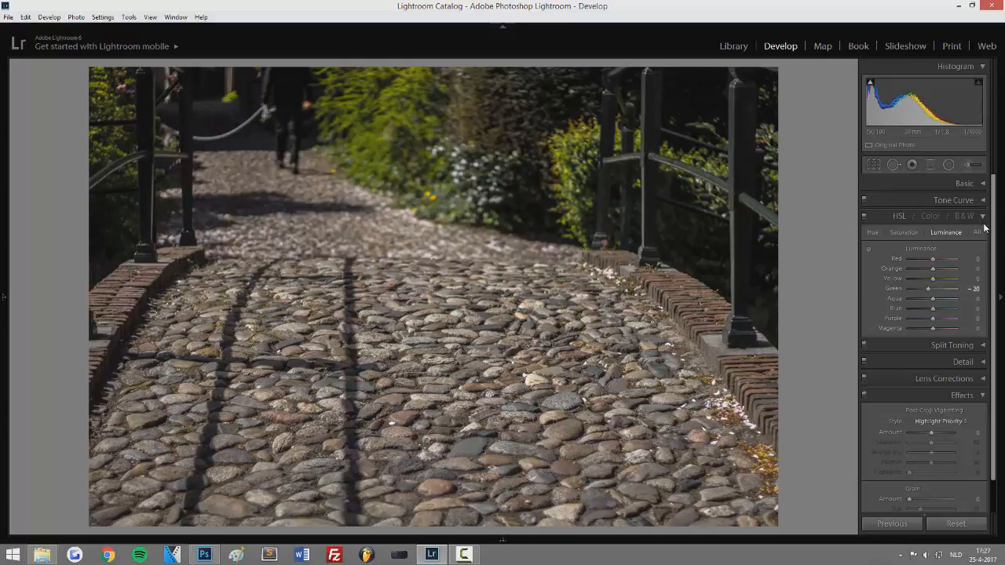
key(y)
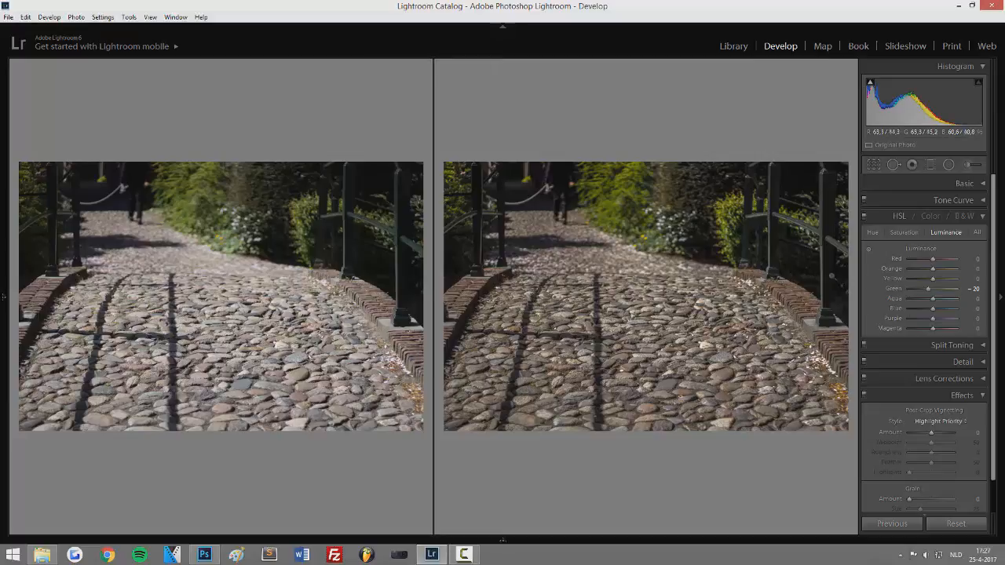
key(y)
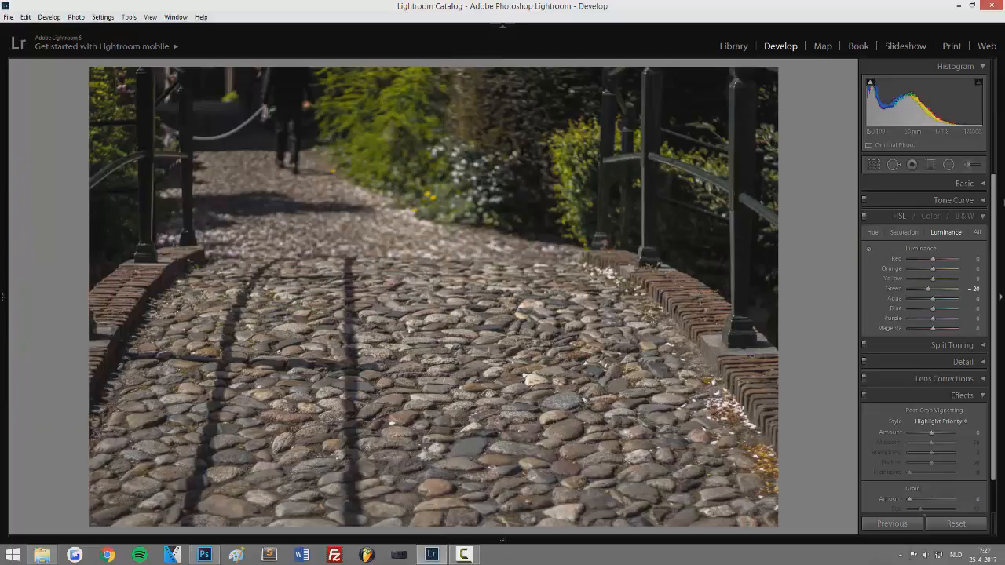
click(983, 219)
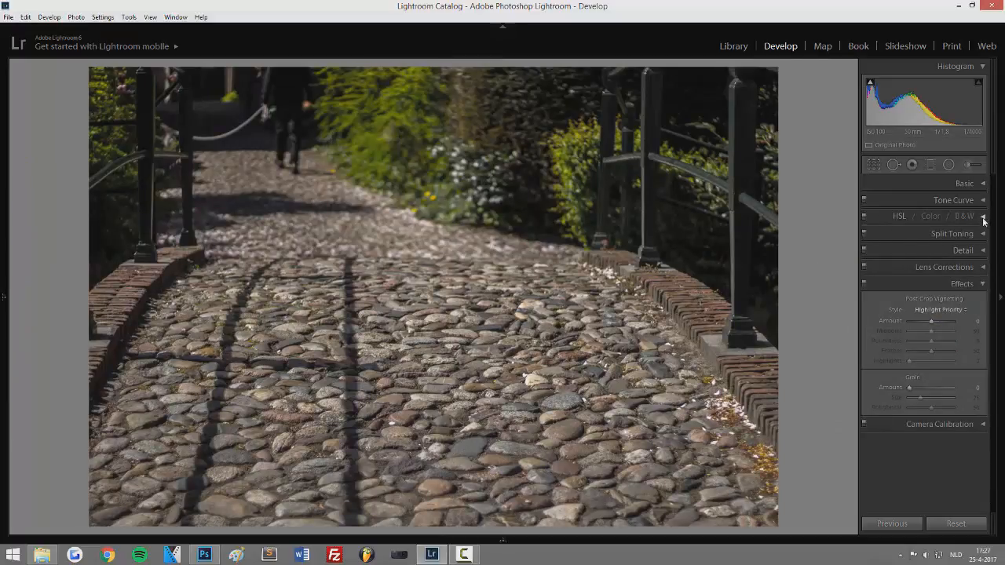
Tint the highlights with split toning, using a warm yellow of hue 45 and saturation 15.
click(982, 234)
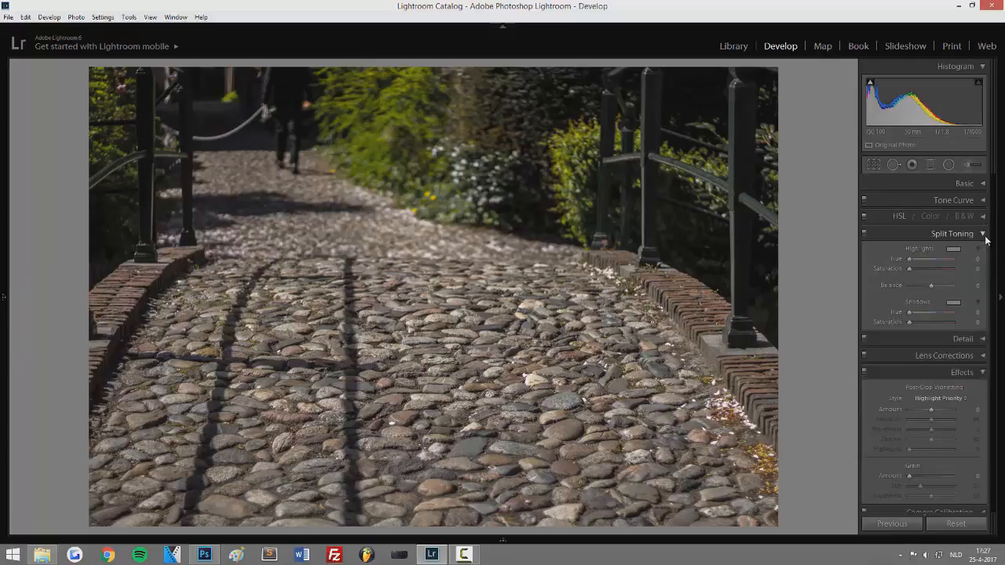
click(948, 251)
click(765, 285)
drag(766, 286, 764, 289)
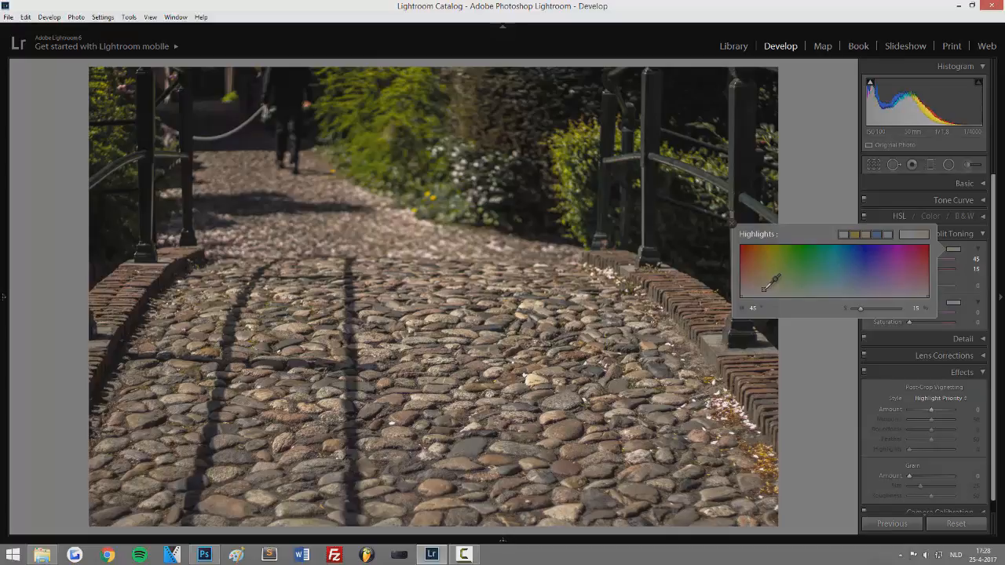
click(982, 250)
click(983, 234)
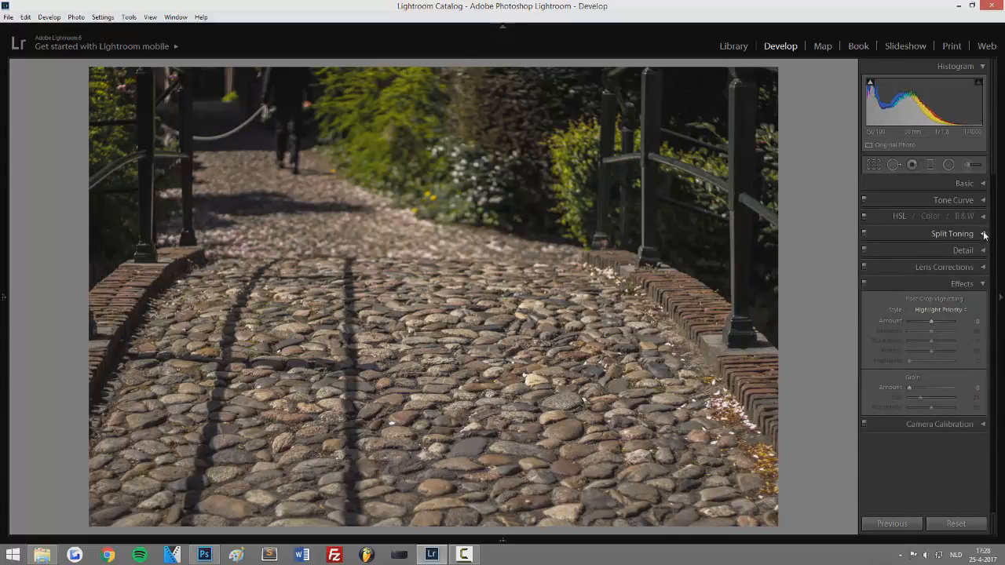
Raise the luminance noise reduction in the photo's Detail settings.
click(982, 250)
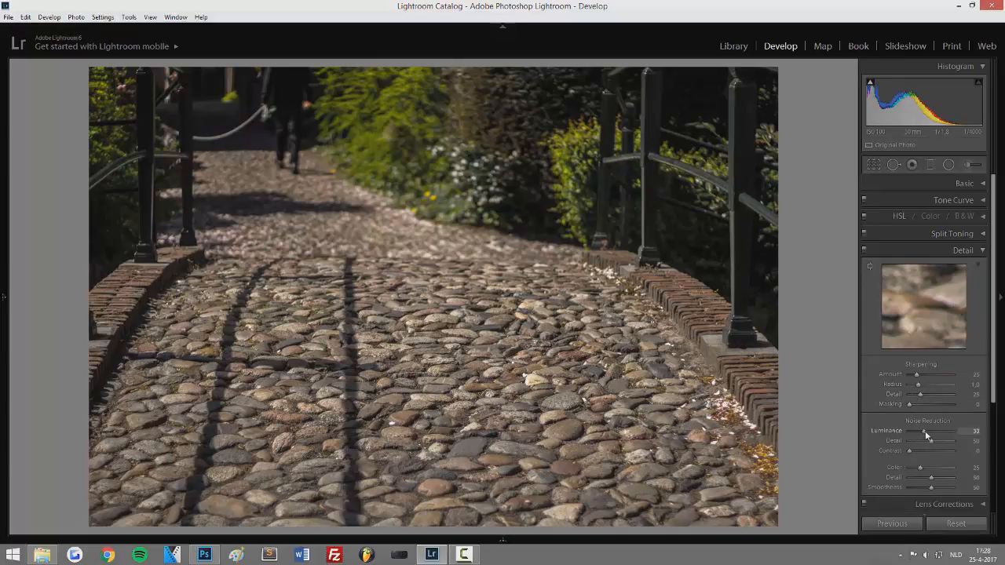
drag(935, 431, 940, 432)
click(981, 251)
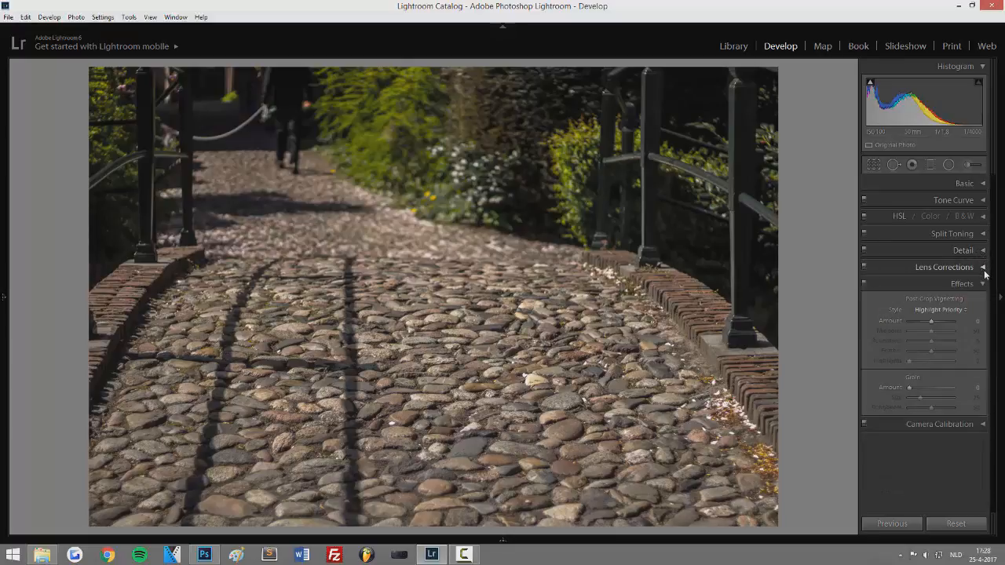
Apply the Full Upright perspective correction to the bridge photo in the Lens Corrections settings.
click(981, 268)
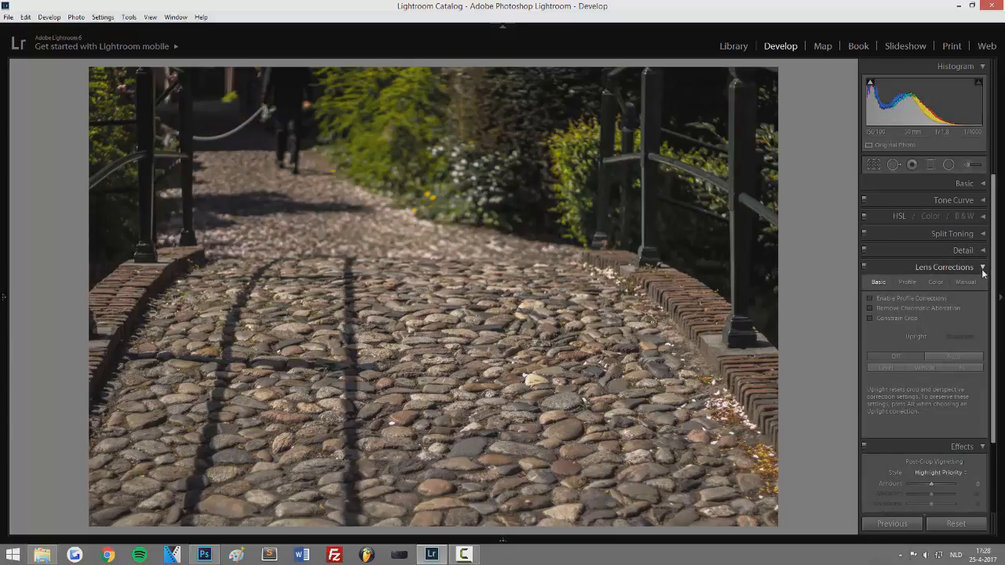
click(955, 368)
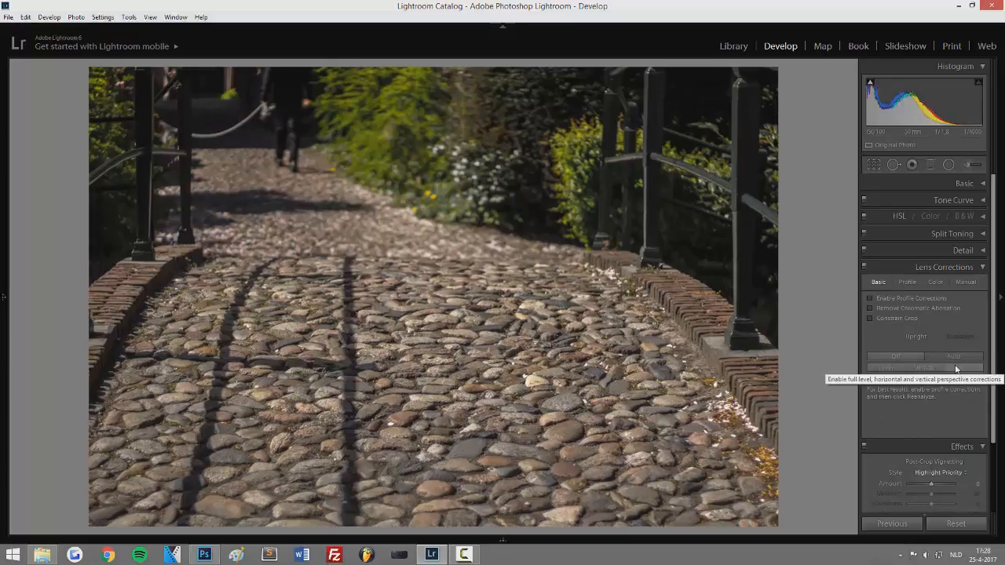
click(981, 271)
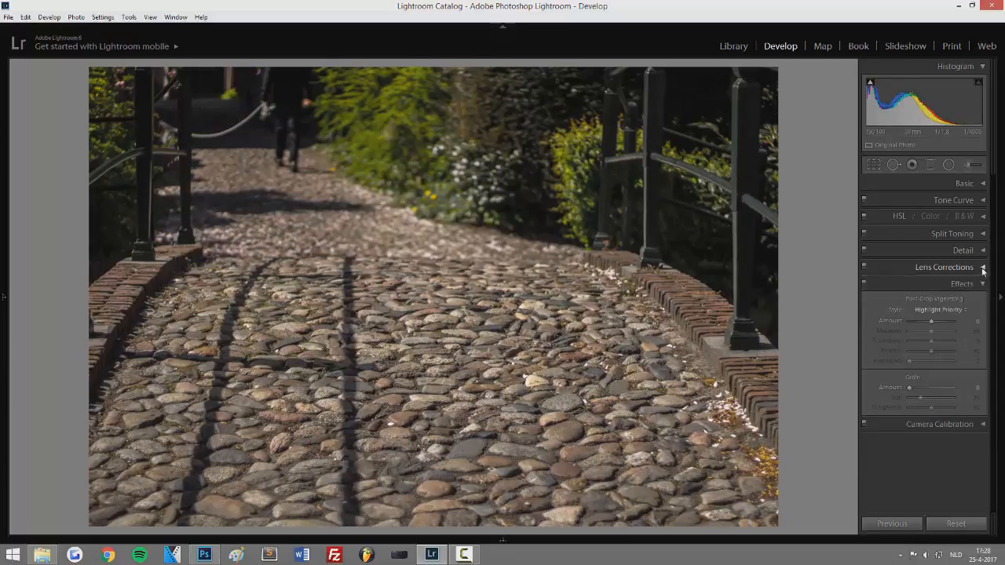
click(982, 287)
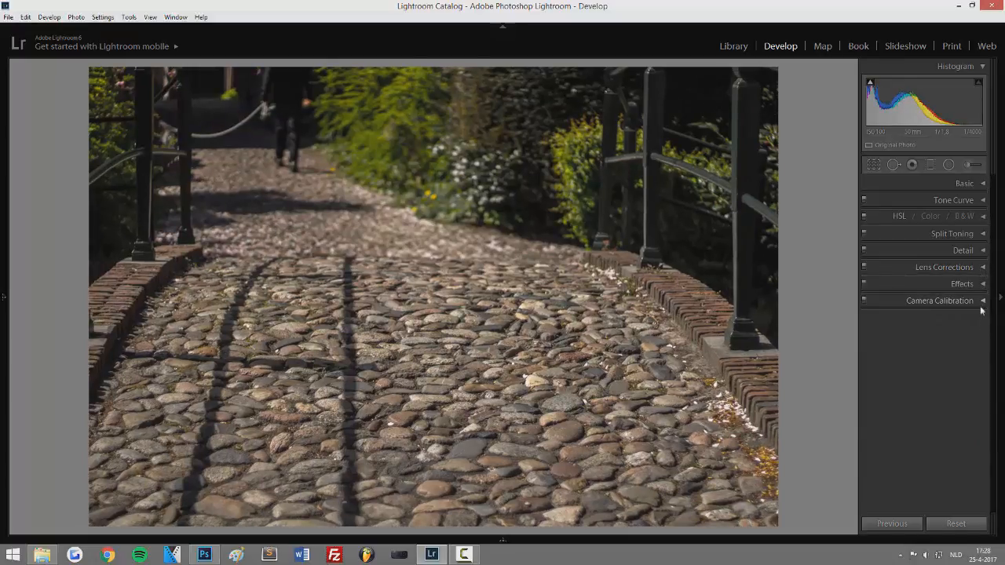
click(981, 301)
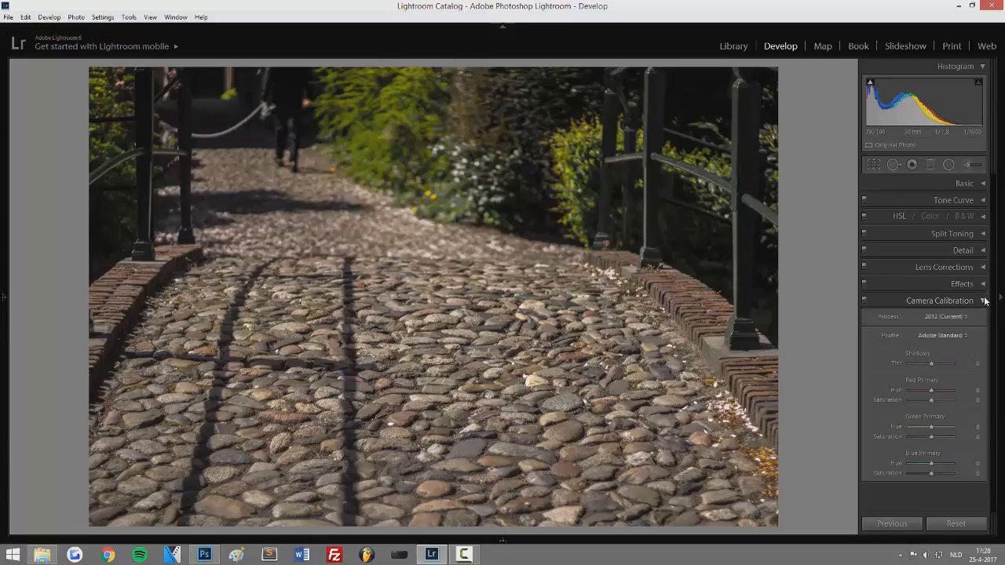
click(982, 301)
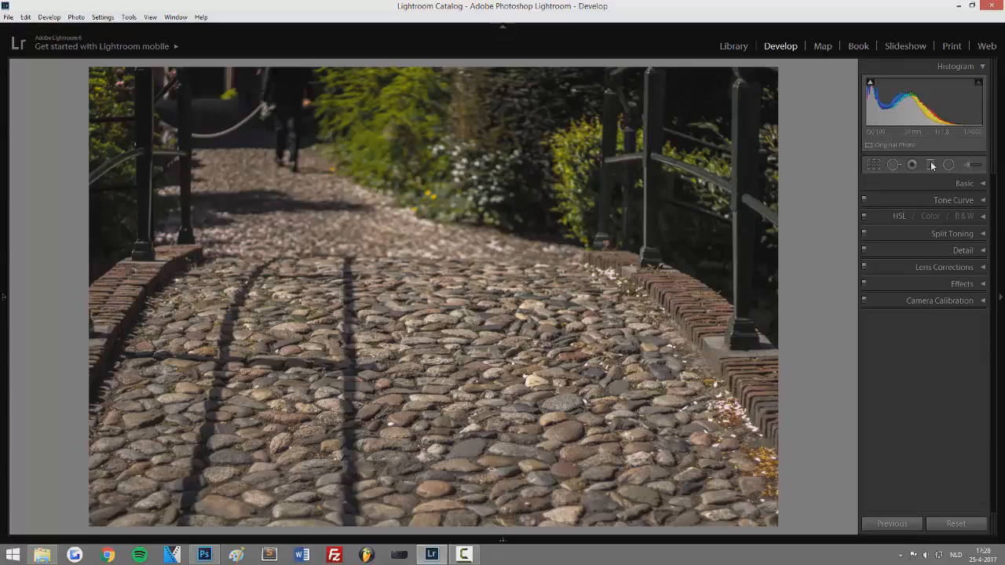
Draw a horizontal graduated filter from the photo's upper edge down onto the cobblestones and reset its exposure to 0.
key(m)
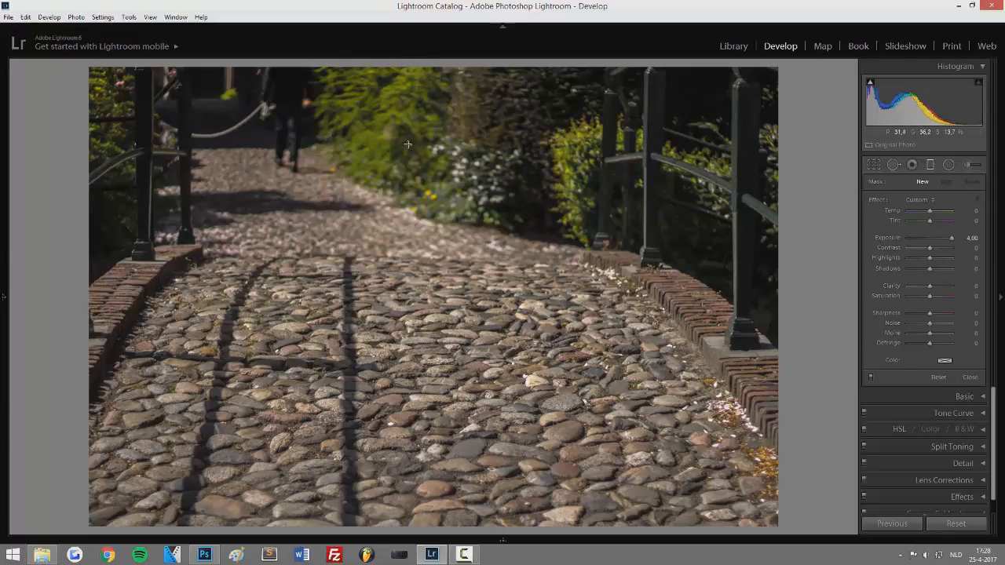
mouse_move(445, 64)
mouse_down()
mouse_move(461, 343)
mouse_move(445, 358)
mouse_up()
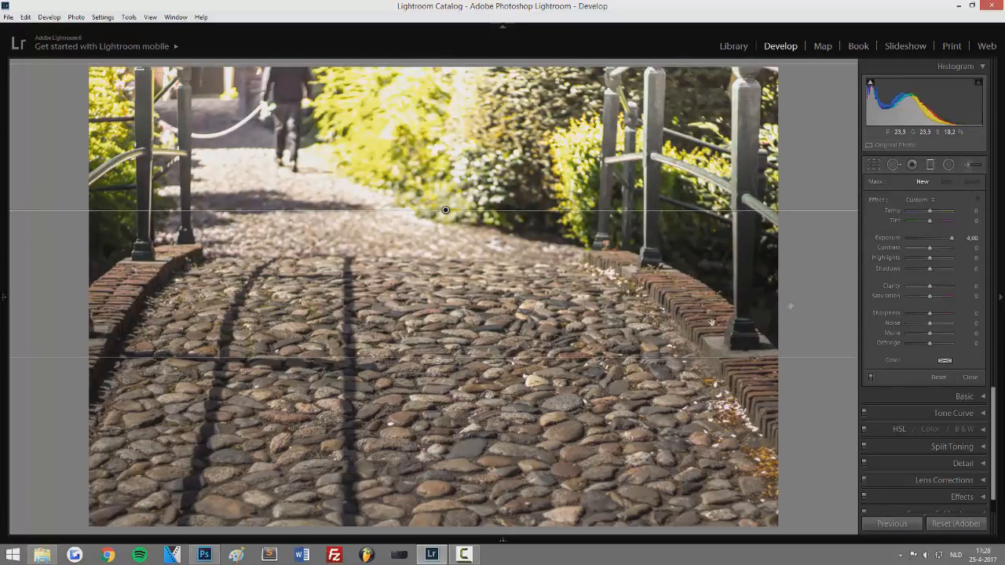
double_click(888, 238)
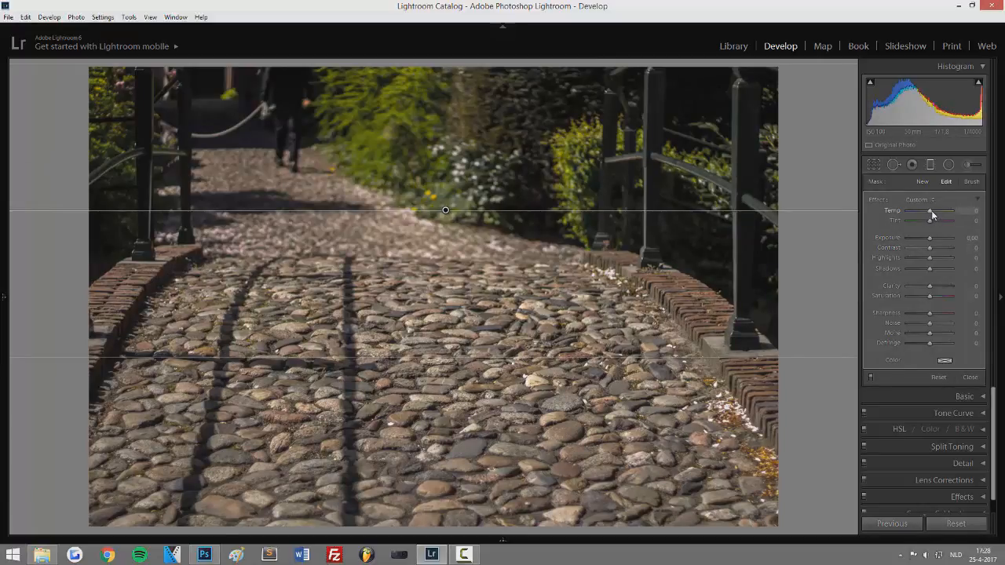
Set the upper graduated filter's temperature to 31 and contrast to 24, finish it, and compare the photo before and after.
drag(932, 210, 939, 217)
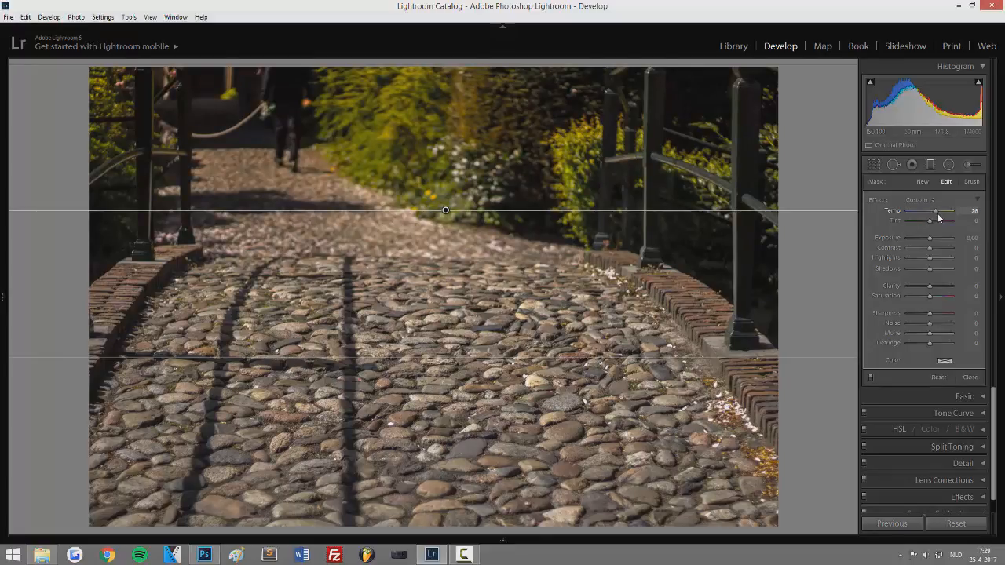
drag(939, 218, 940, 217)
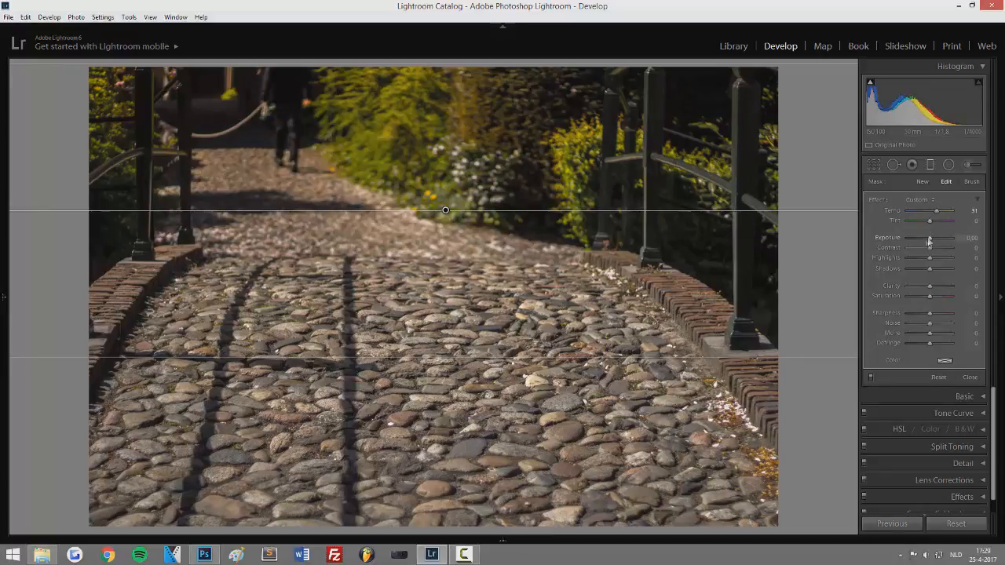
drag(924, 250, 941, 249)
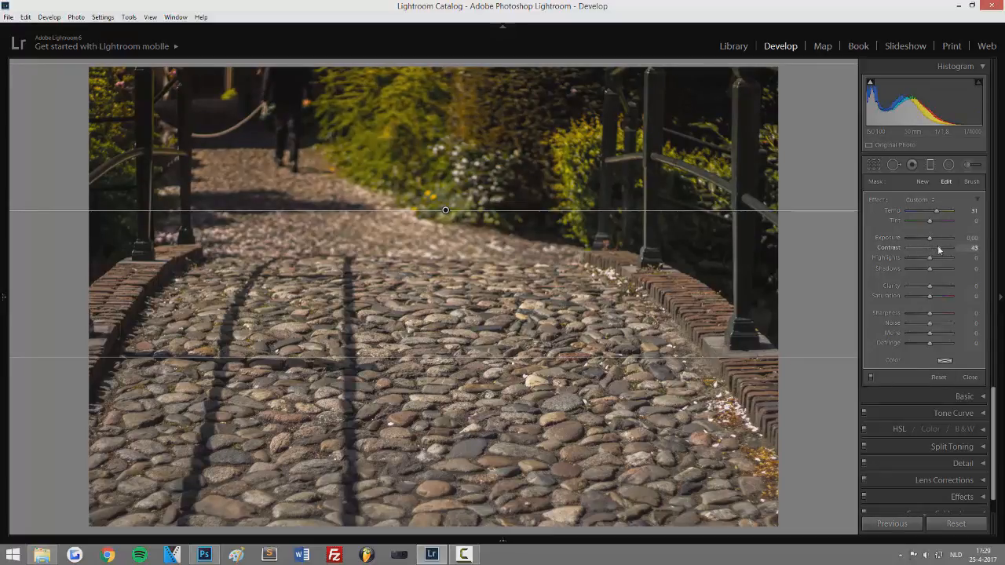
drag(937, 249, 935, 248)
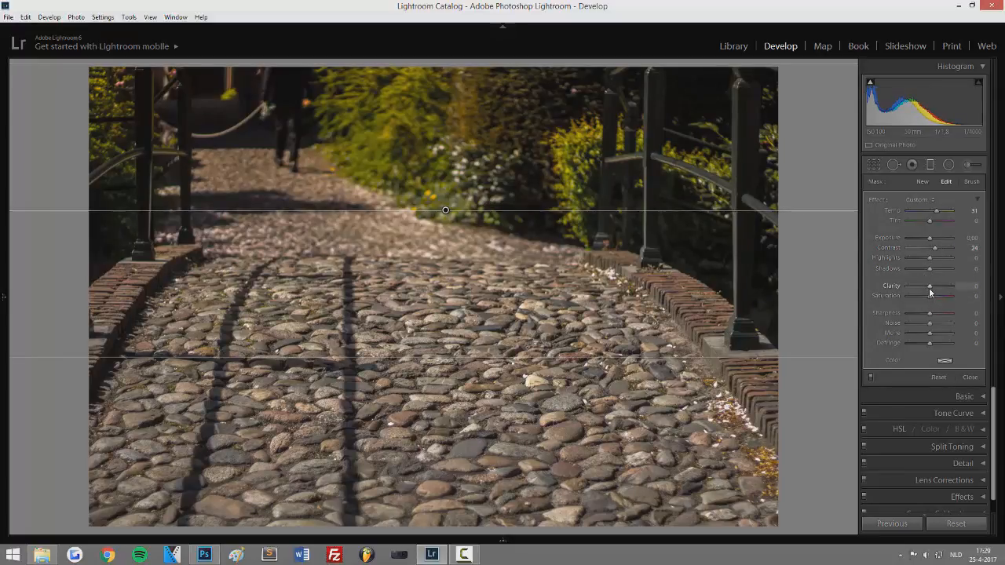
click(922, 181)
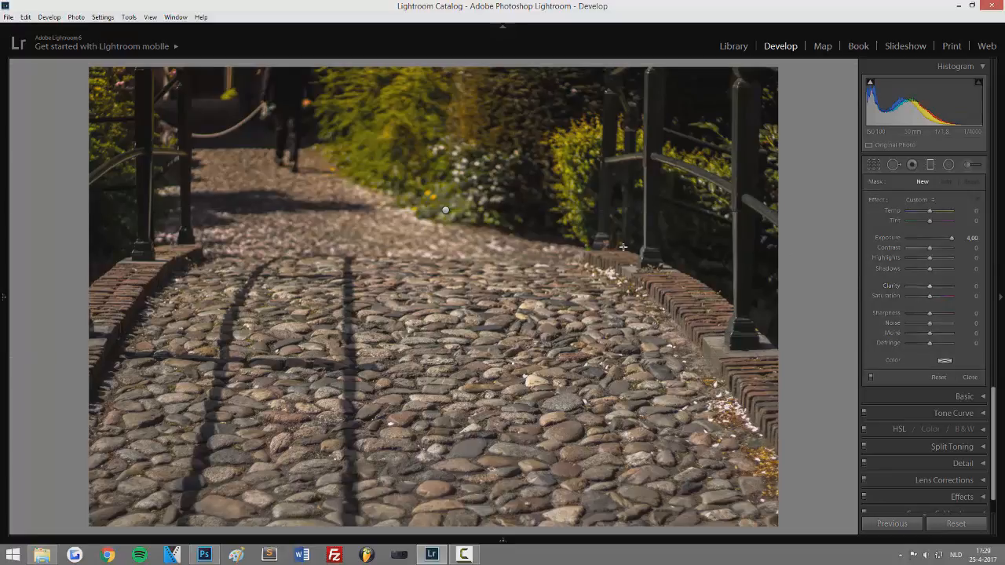
key(y)
key(y)
Paint the distant path with the adjustment brush at exposure 0 and temperature 10, and compare the photo before and after.
click(971, 167)
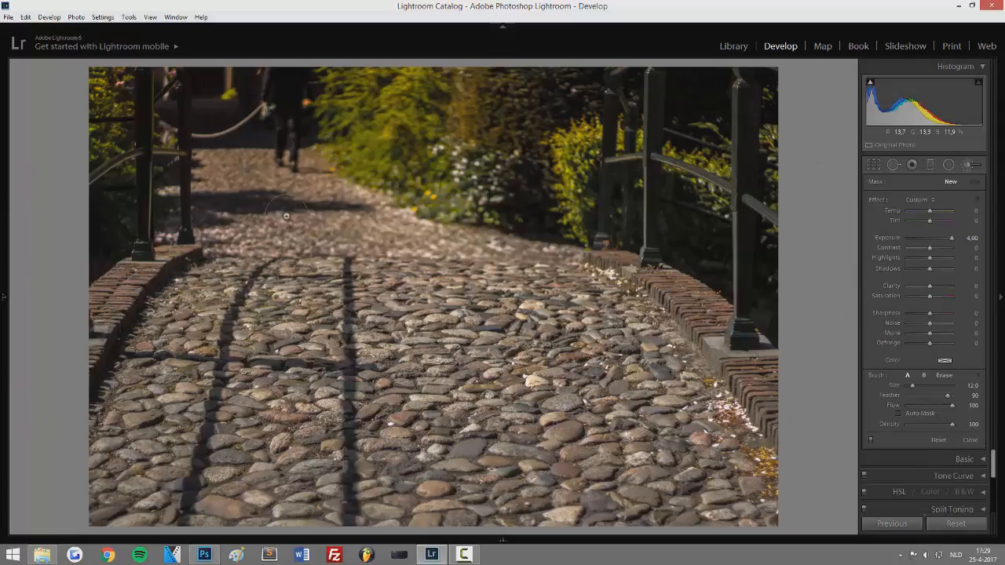
mouse_move(189, 228)
mouse_down()
mouse_move(476, 241)
mouse_move(335, 216)
mouse_move(282, 184)
mouse_move(189, 173)
mouse_move(260, 195)
mouse_move(314, 171)
mouse_move(235, 137)
mouse_move(246, 168)
mouse_move(188, 206)
mouse_up()
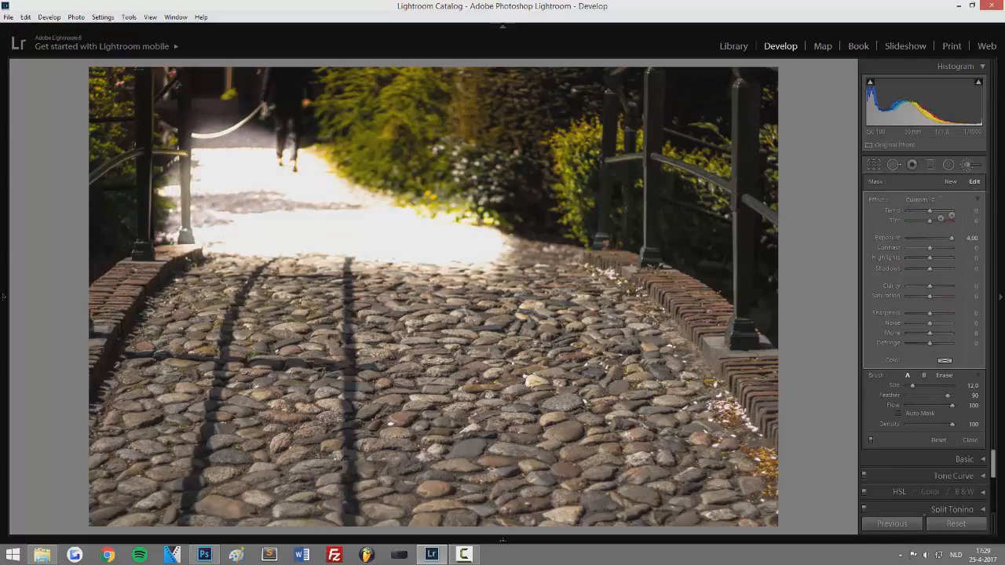
double_click(890, 237)
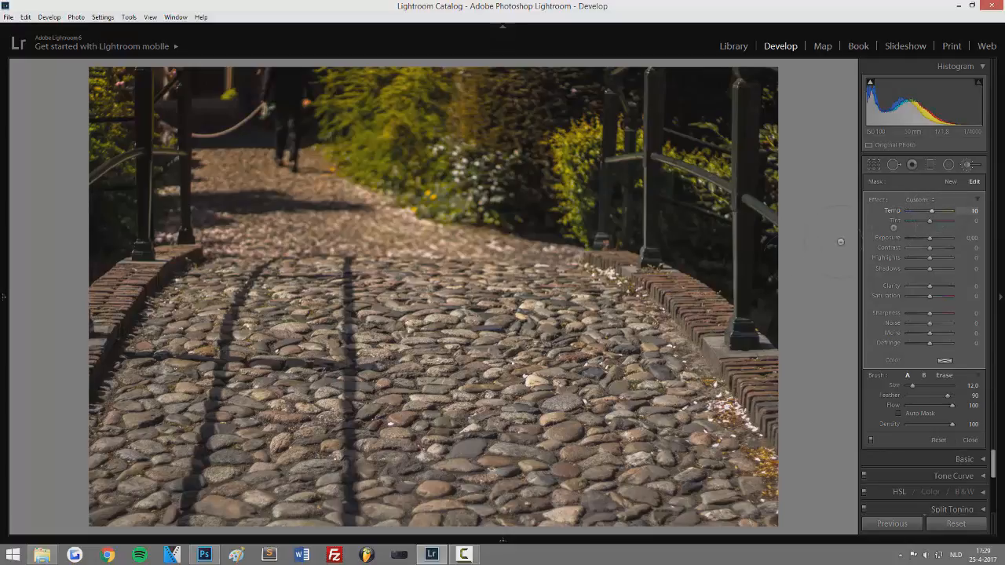
key(alt)
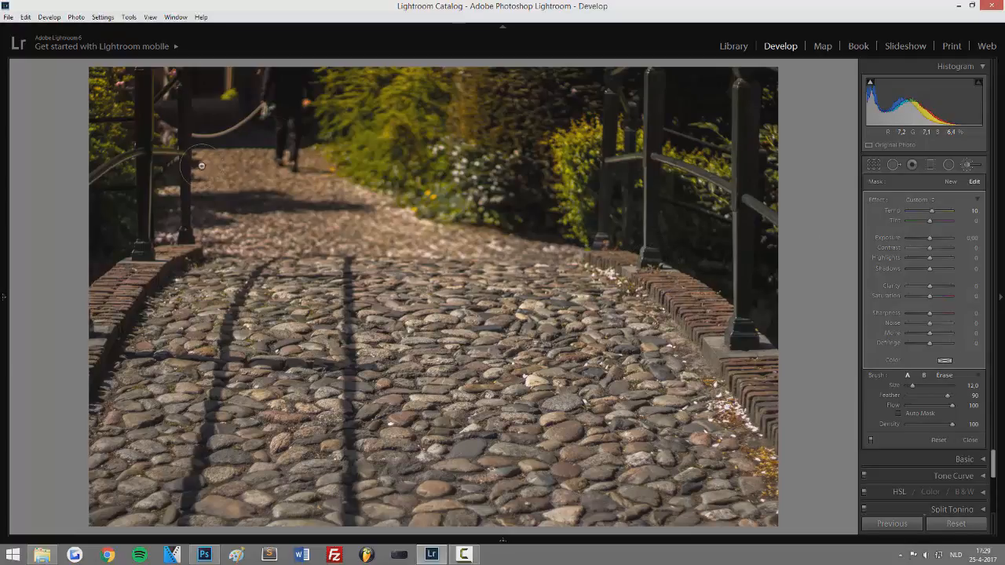
key(y)
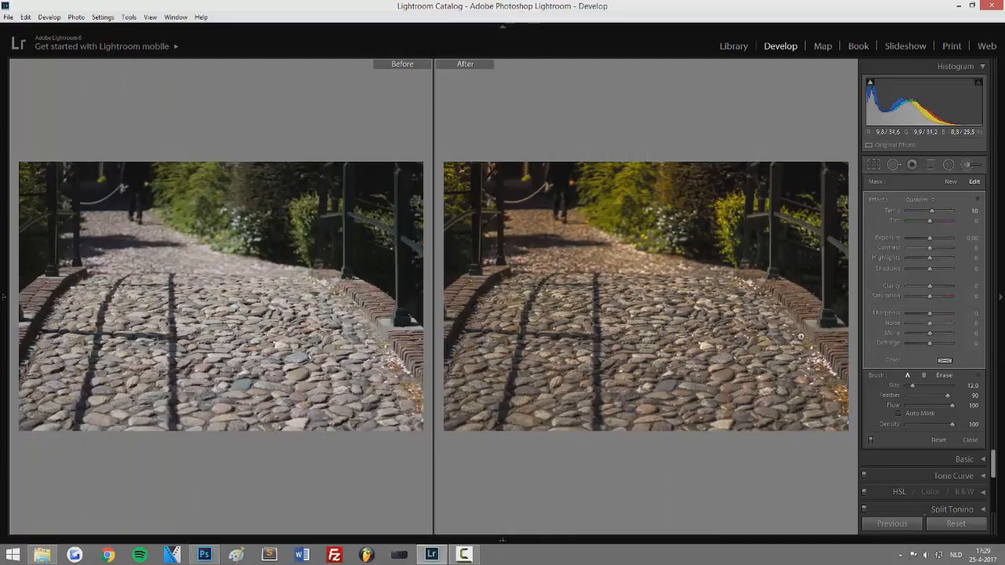
key(y)
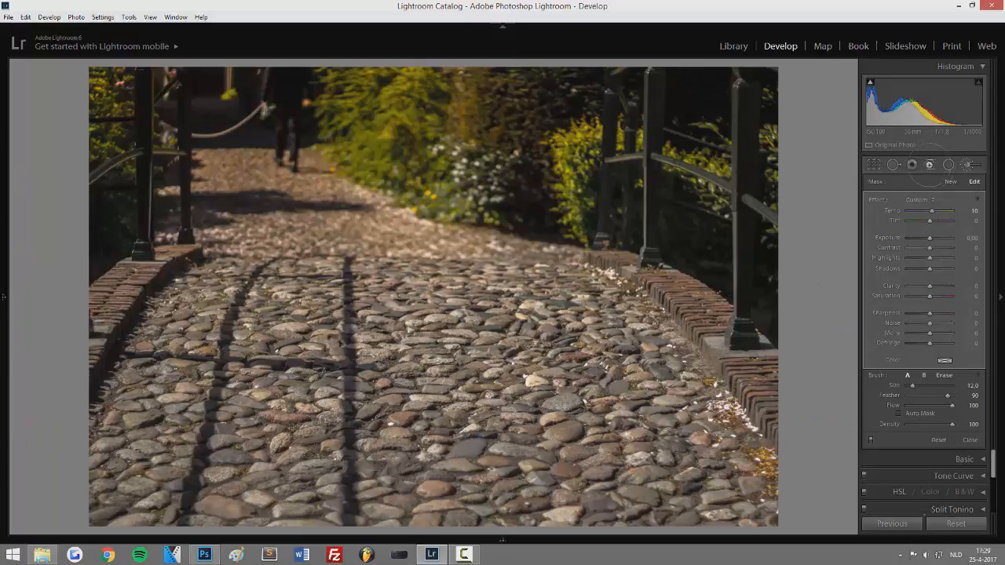
Add a second graduated filter over the lower cobblestones with exposure 0 and contrast 100.
click(929, 164)
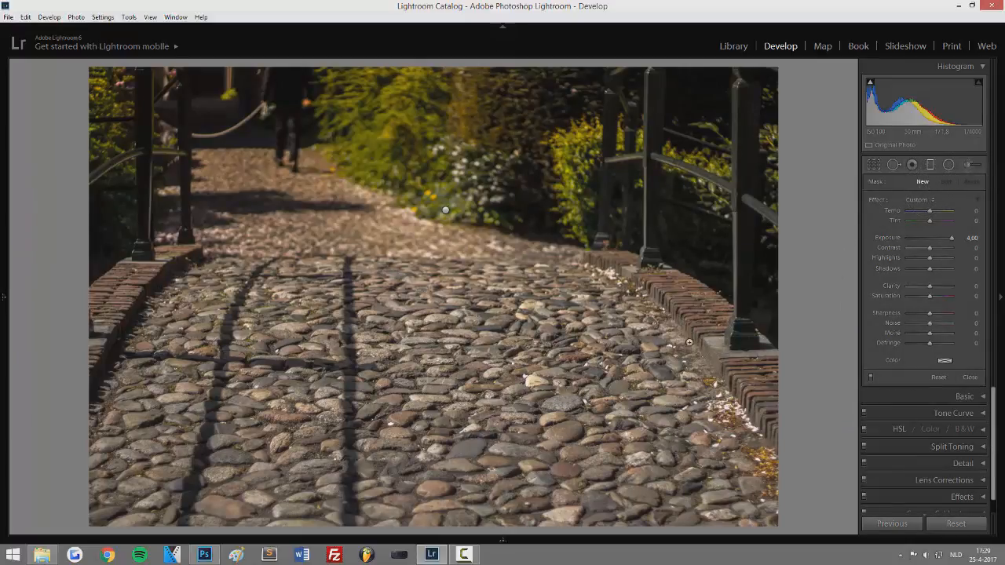
drag(421, 423, 415, 465)
drag(929, 247, 970, 247)
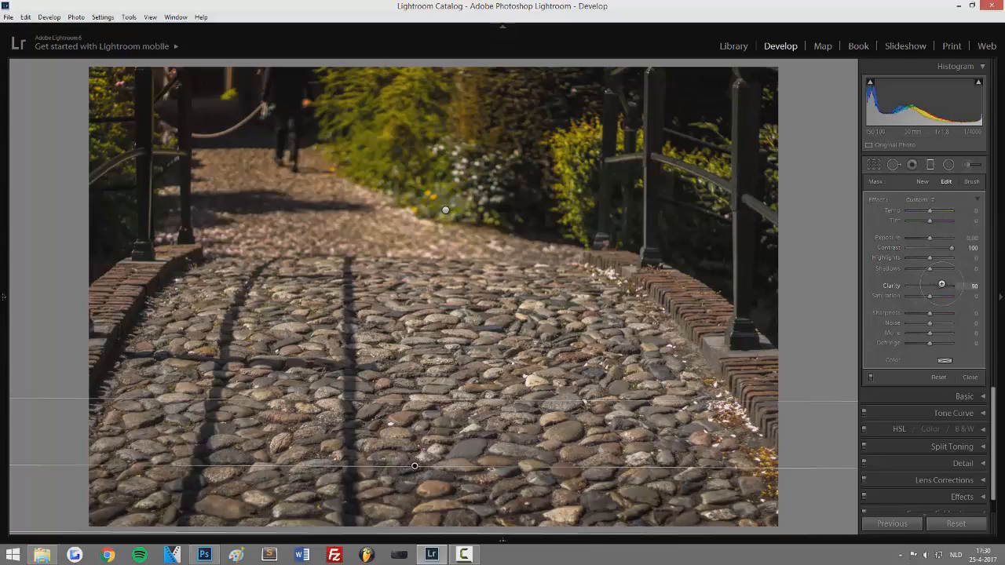
Set the lower graduated filter's clarity to 48, reset its saturation to 0, and compare the photo before and after.
drag(943, 284, 941, 284)
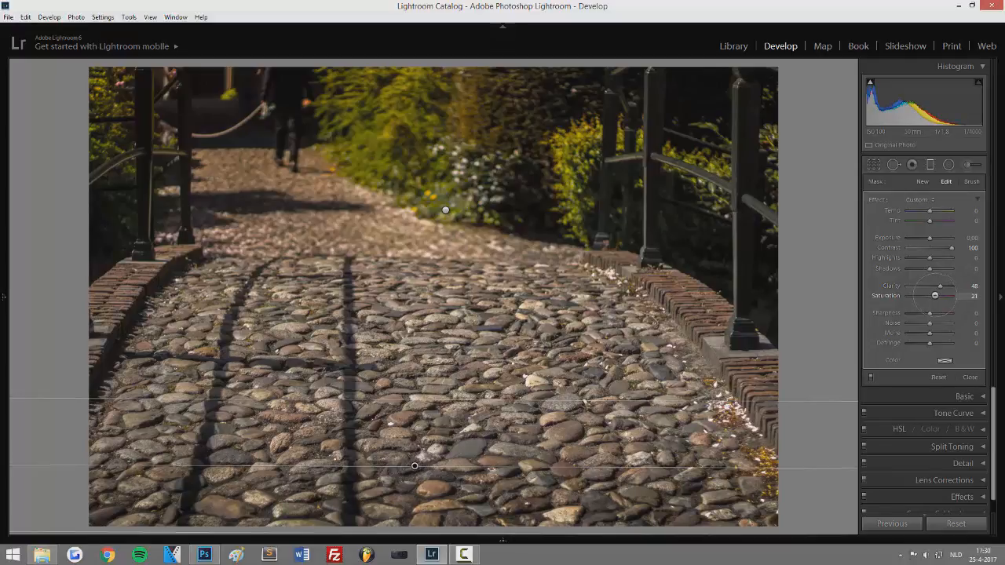
double_click(887, 296)
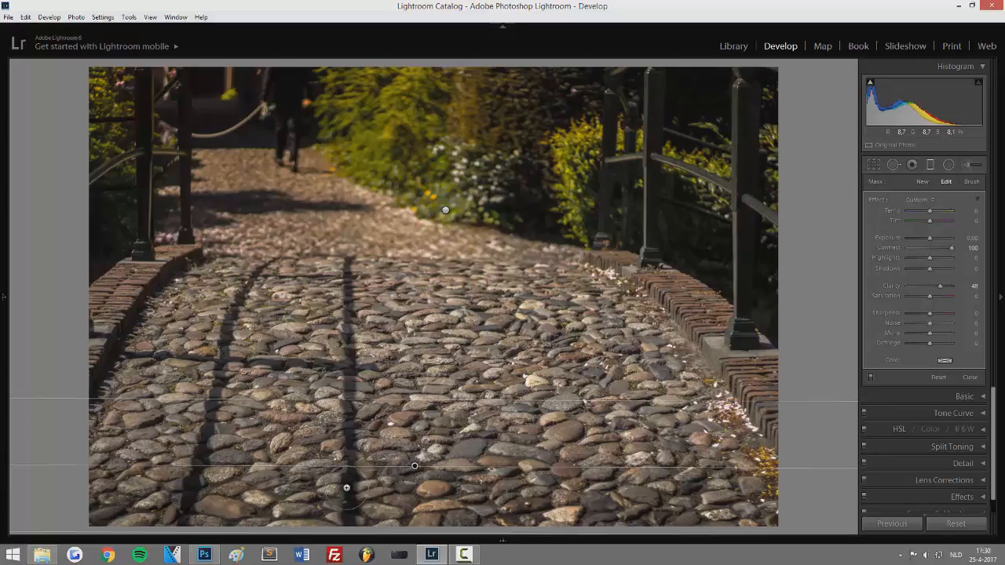
key(y)
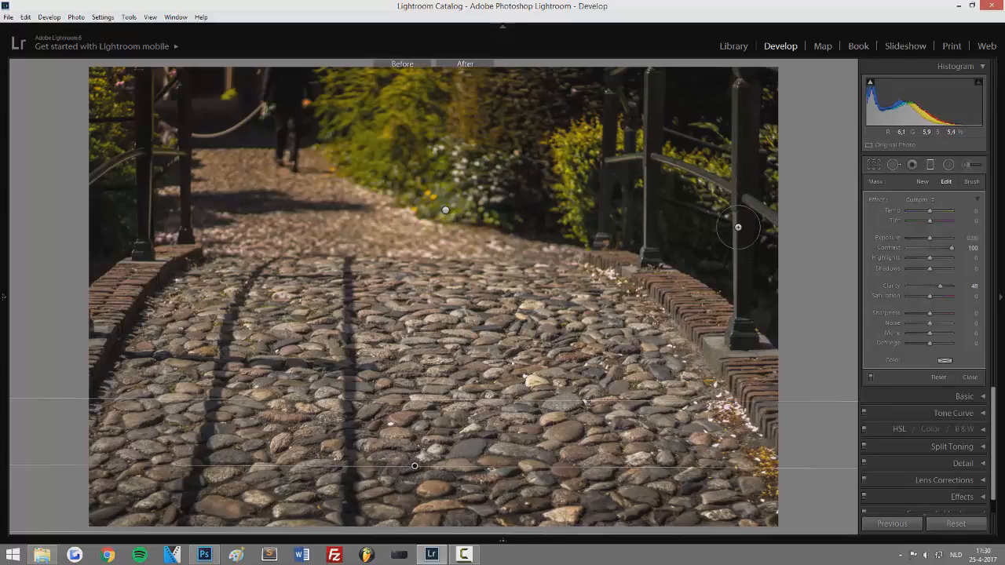
click(663, 372)
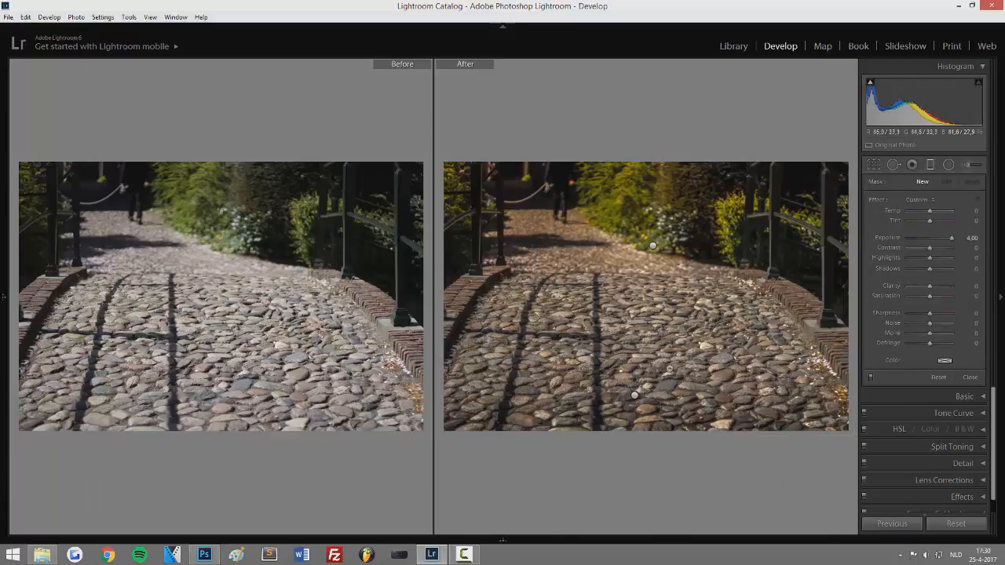